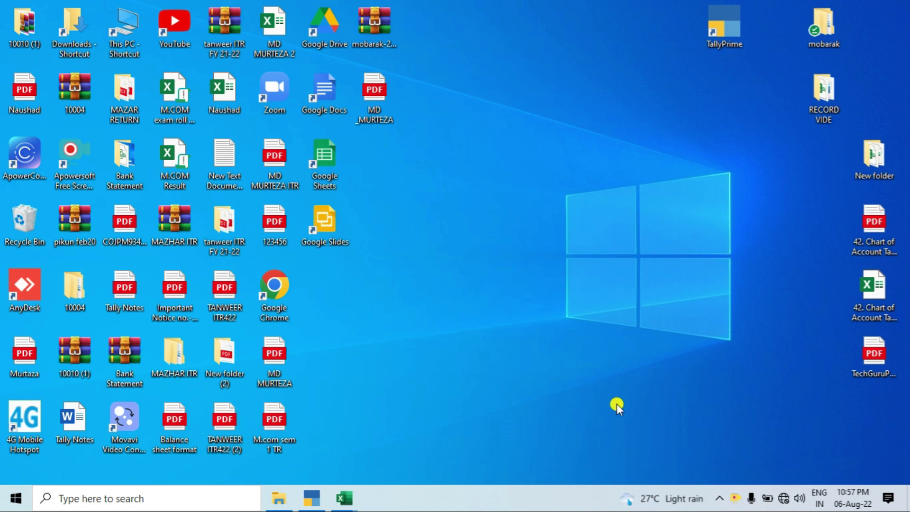
Launch TallyPrime, then bring the New Microsoft Excel Worksheet workbook to the front.
left_click(312, 498)
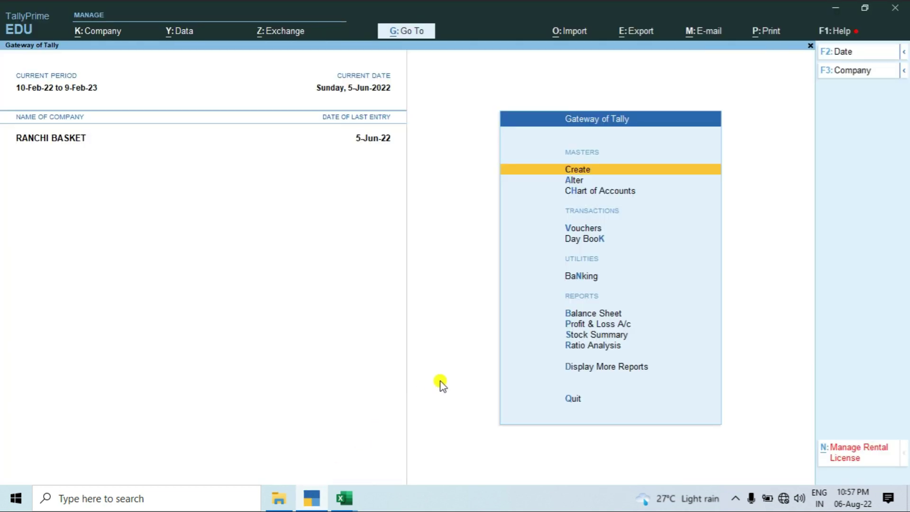
left_click(357, 500)
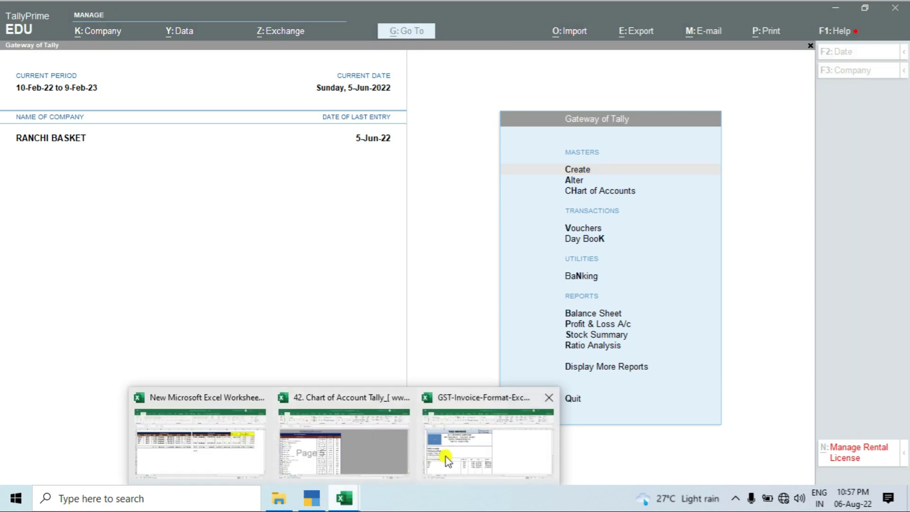
left_click(217, 453)
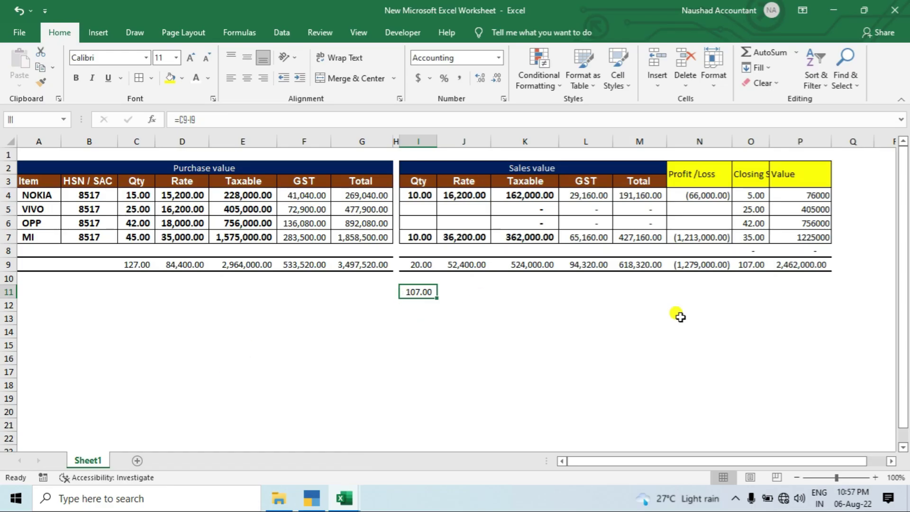
Autofit column O so the Closing Stock heading shows in full.
left_click(680, 308)
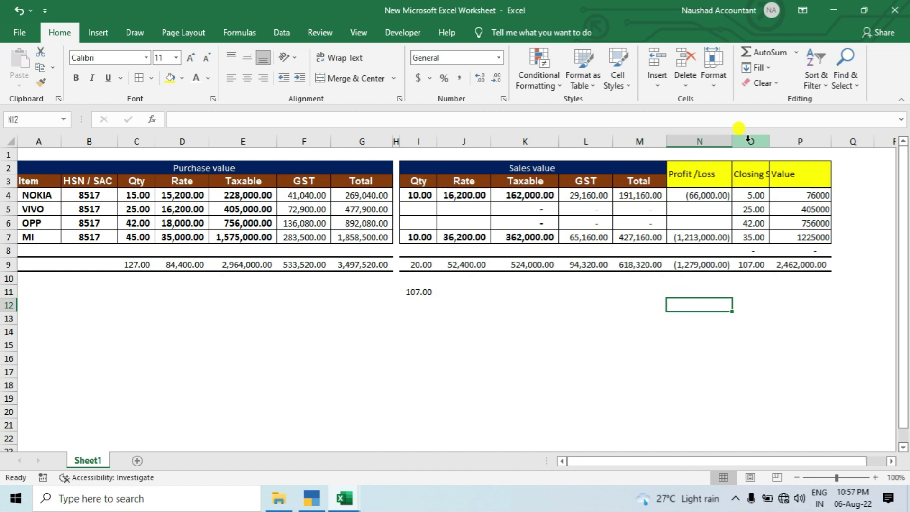
left_click_drag(748, 141, 808, 142)
double_click(830, 141)
left_click(828, 141)
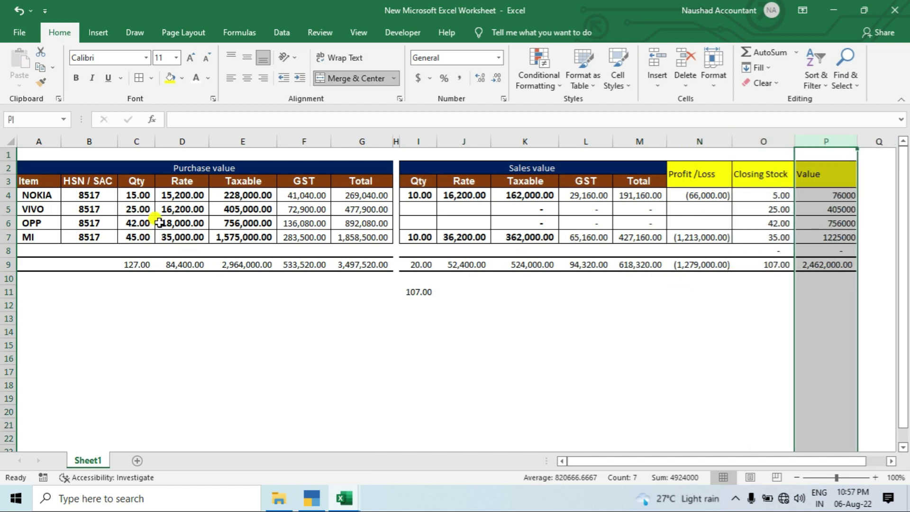
Review the C9 purchase quantity total, NOKIA and MI sales quantities, the 107.00 closing stock formula, and P9.
left_click(132, 263)
left_click_drag(137, 195, 135, 235)
left_click(425, 199)
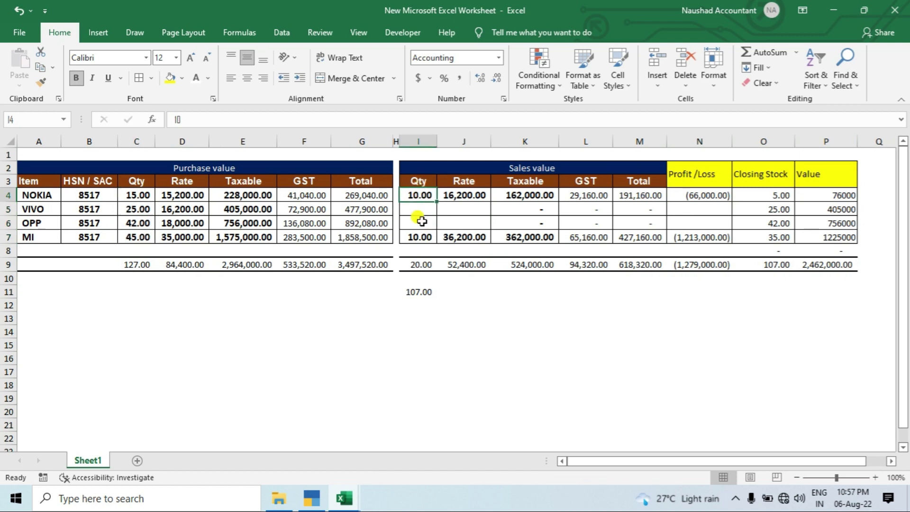
left_click(417, 237)
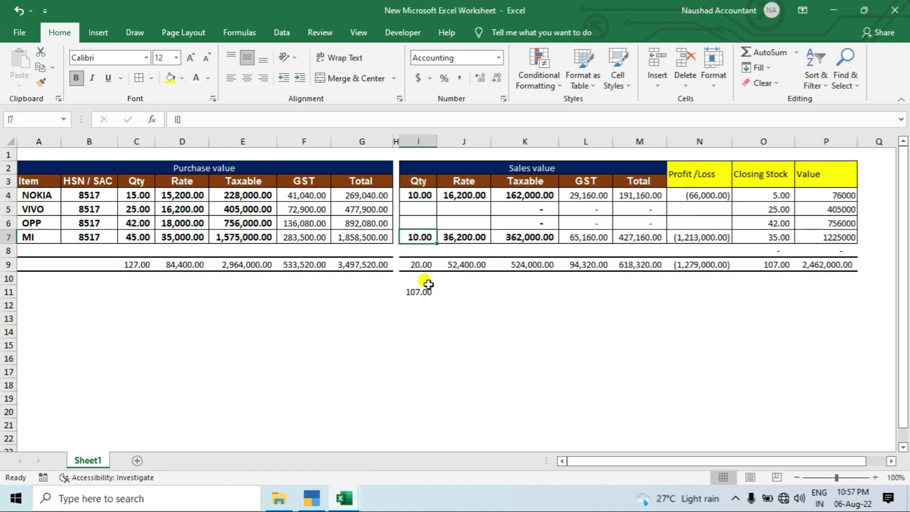
left_click(35, 195)
left_click(410, 195)
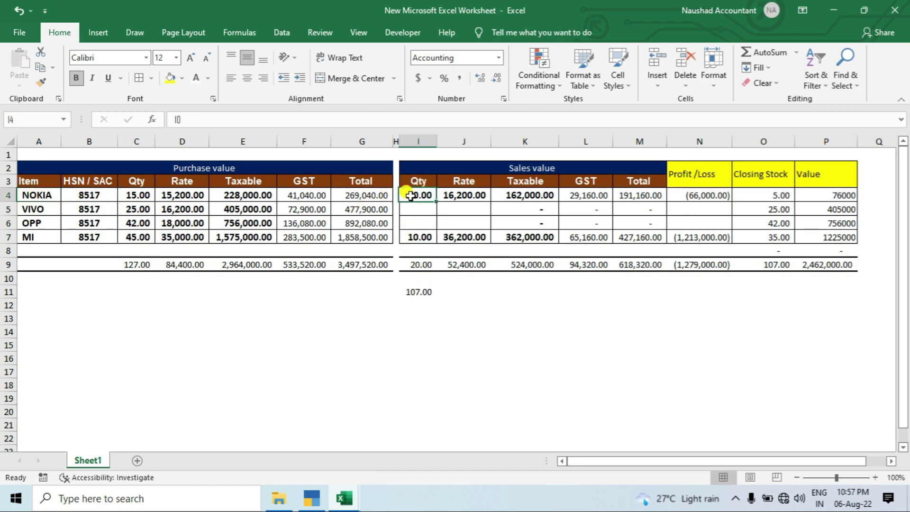
left_click(56, 238)
left_click(415, 238)
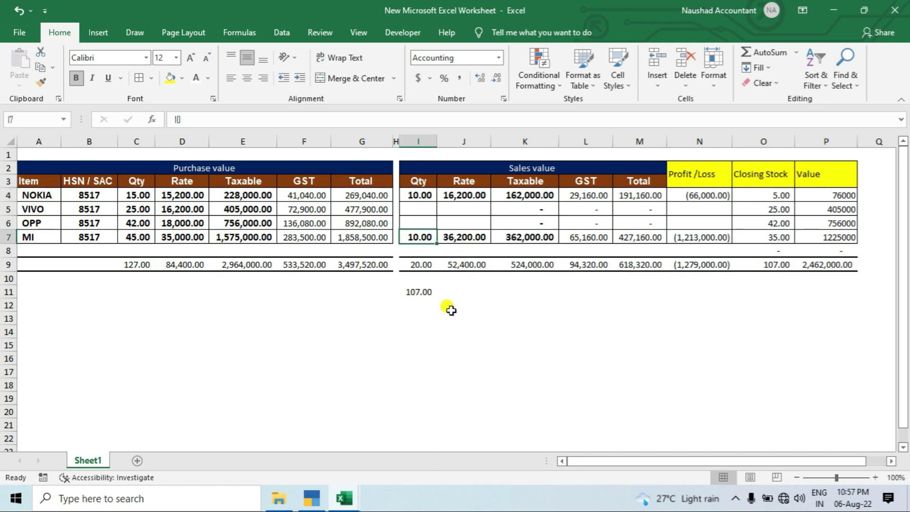
left_click(412, 289)
key("F2")
key("Escape")
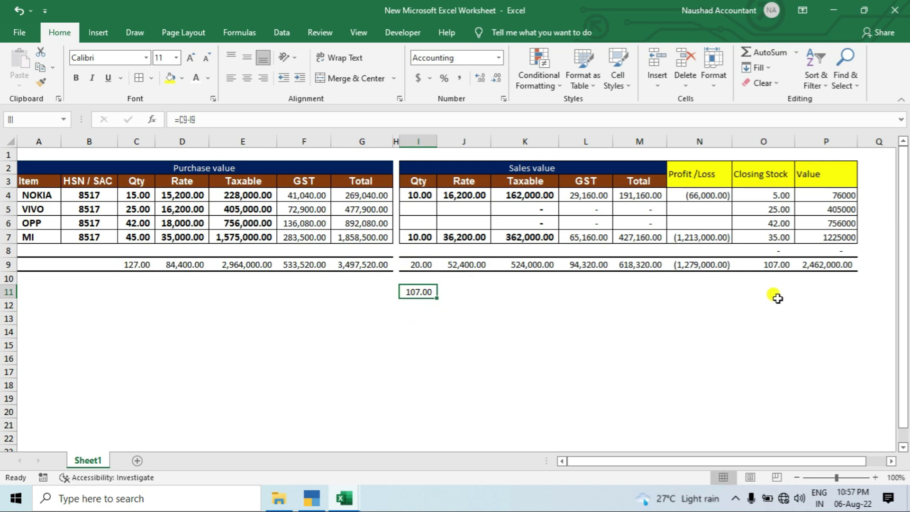
left_click(814, 271)
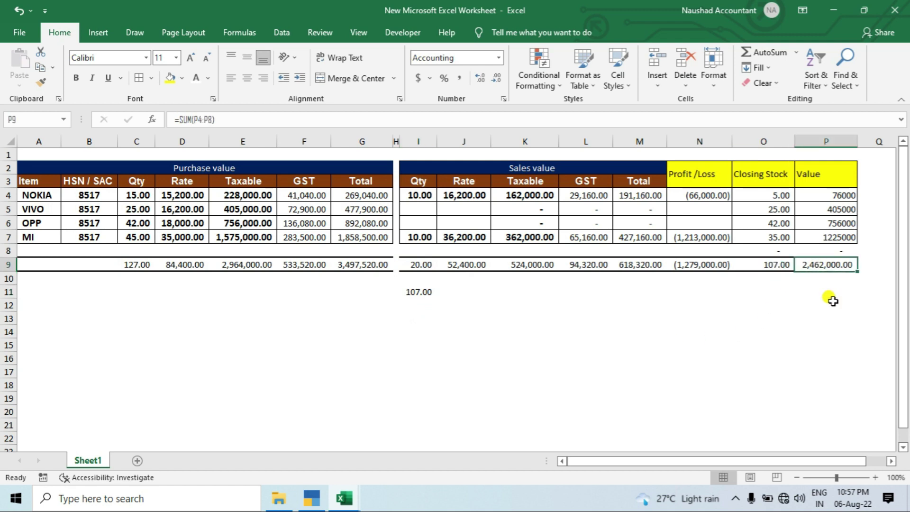
Shut the RANCHI BASKET company and open TechGuruPlus.com in TallyPrime.
key("alt+Tab")
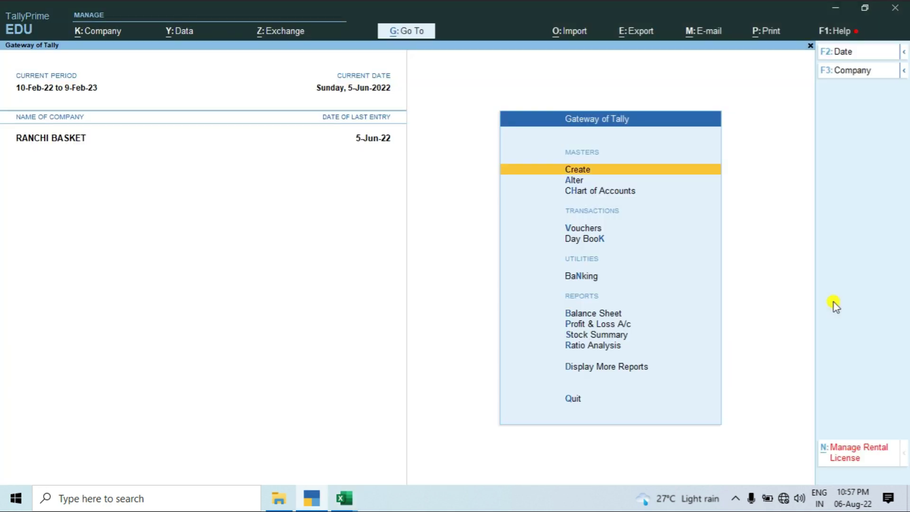
key("ctrl+F3")
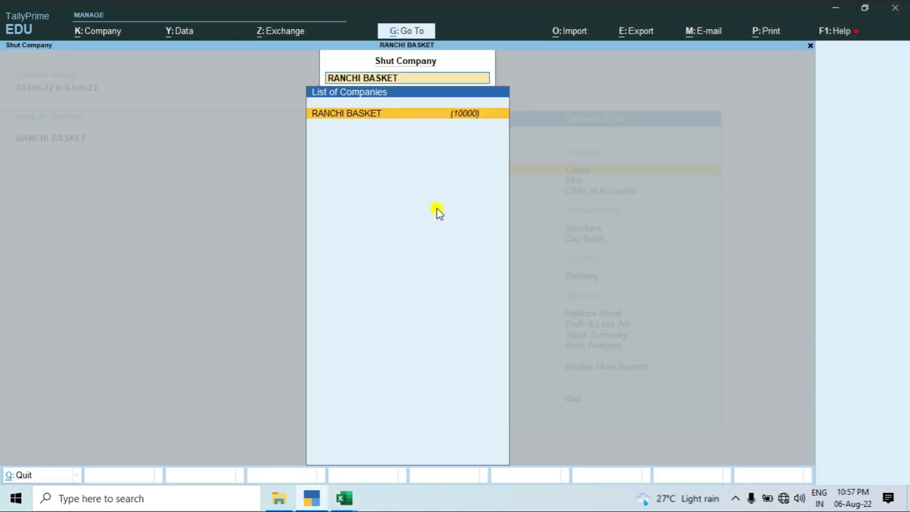
key("Return")
key("Down")
key("Return")
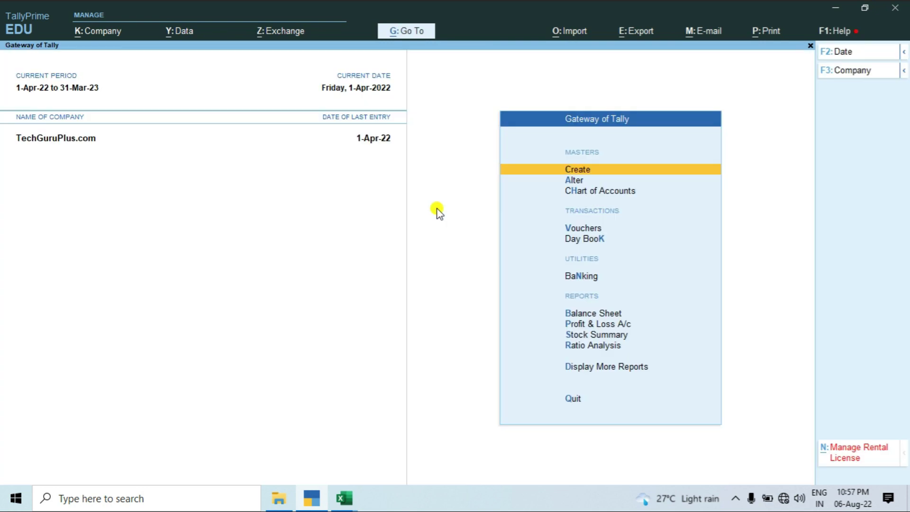
View the Stock Summary showing 107 pcs worth 24,62,000, then return to Excel.
key("Down")
key("Down")
key("Down")
key("Down")
key("Down")
key("Down")
key("Down")
key("Down")
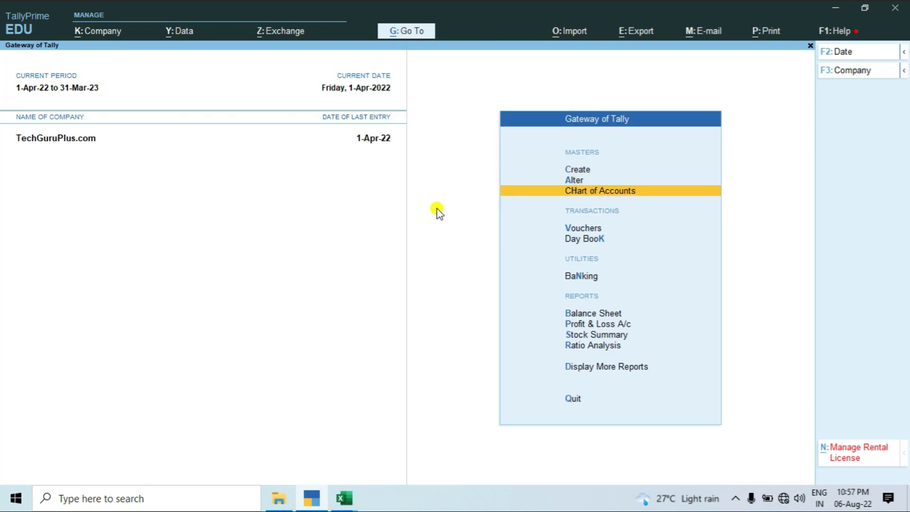
key("Return")
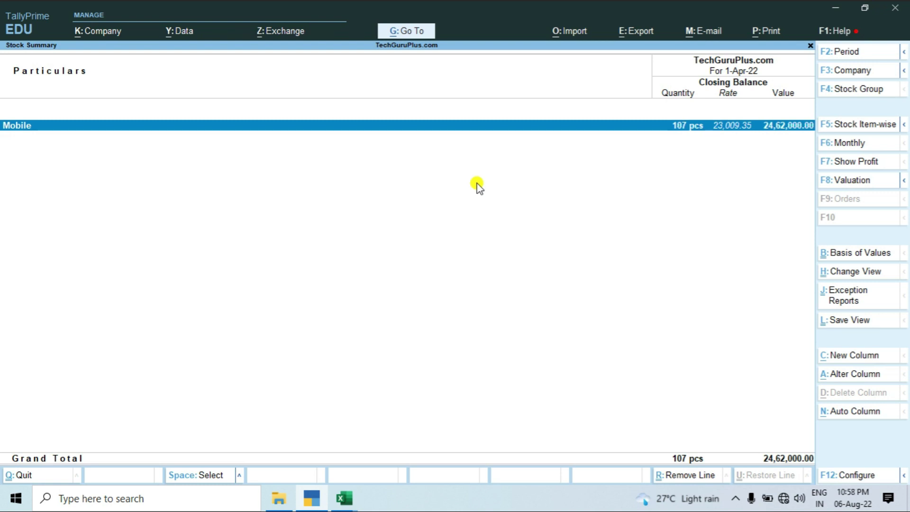
key("alt+Tab")
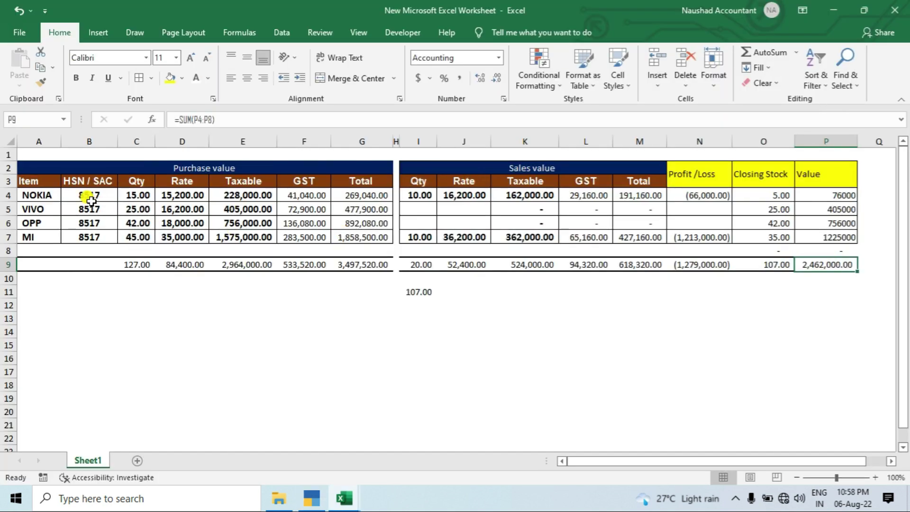
Review the purchase, sales, profit/loss and closing stock columns, confirming the 107 closing stock sum.
left_click_drag(133, 194, 134, 236)
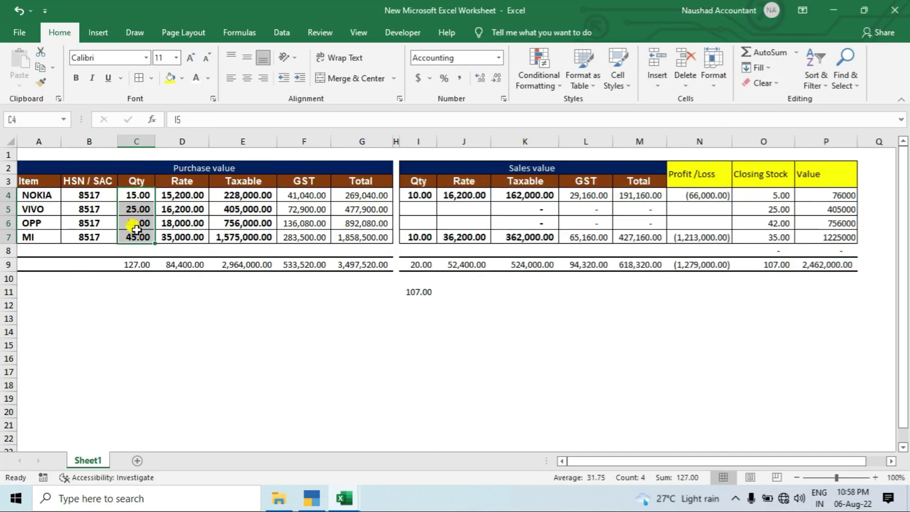
left_click(424, 202)
left_click(419, 331)
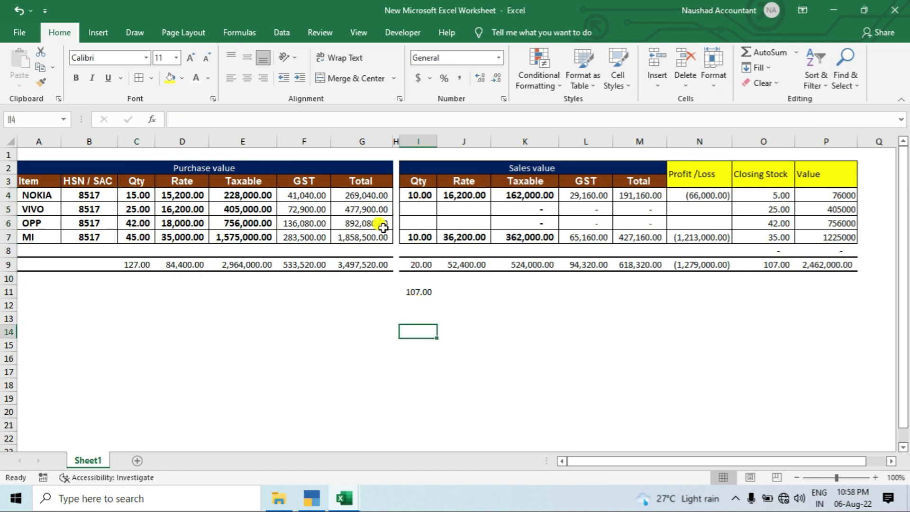
left_click(508, 166)
left_click(183, 168)
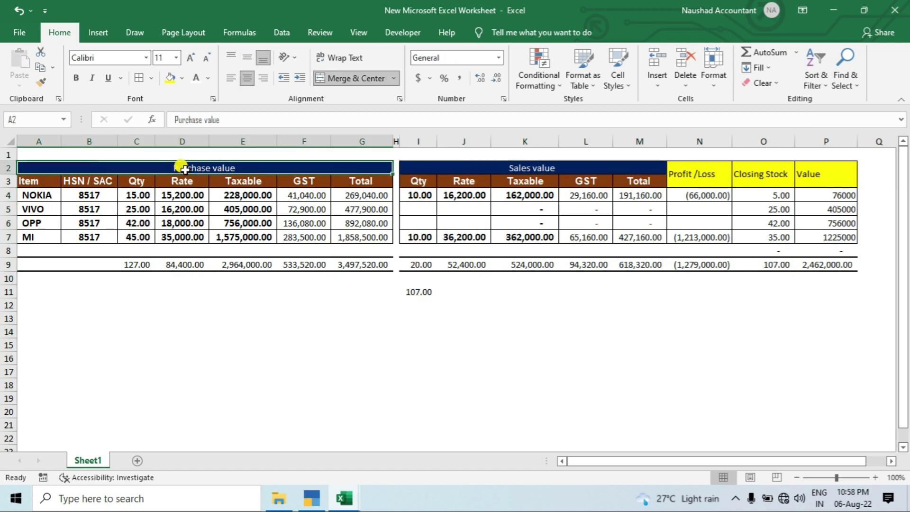
left_click(690, 174)
left_click(706, 266)
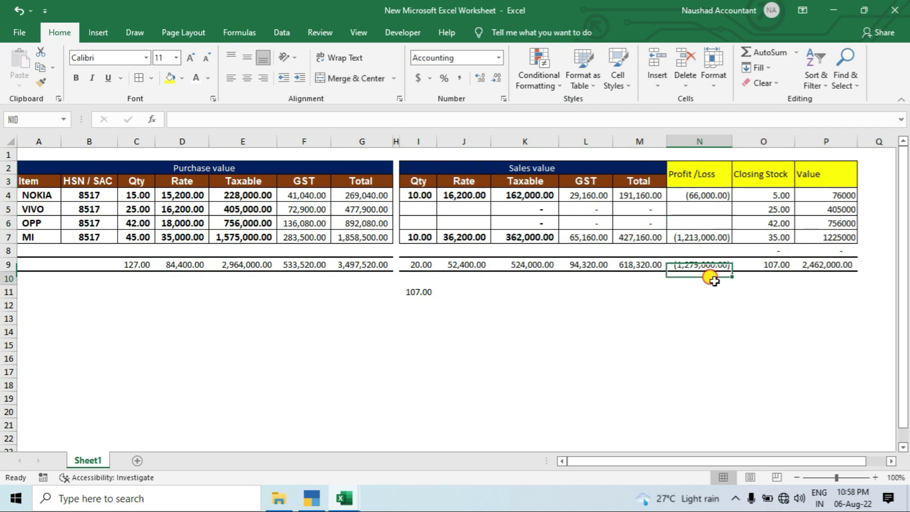
left_click(765, 176)
left_click_drag(778, 195, 777, 232)
left_click_drag(778, 195, 778, 233)
Apply comma accounting format to the Value figures in P4:P7.
left_click_drag(826, 187, 839, 237)
left_click_drag(828, 194, 844, 231)
key("alt+h")
key("k")
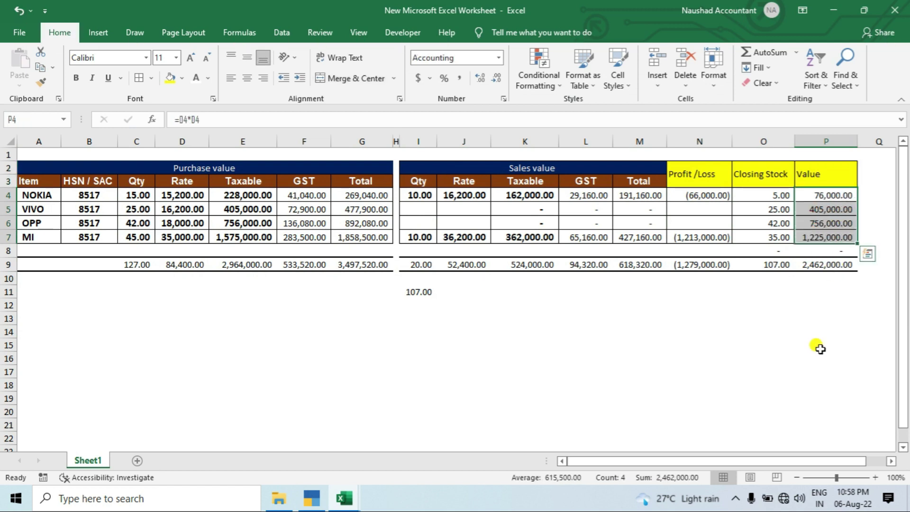
left_click(824, 358)
Set NOKIA's sales quantity to 15 and check its closing stock and value formulas.
left_click(410, 201)
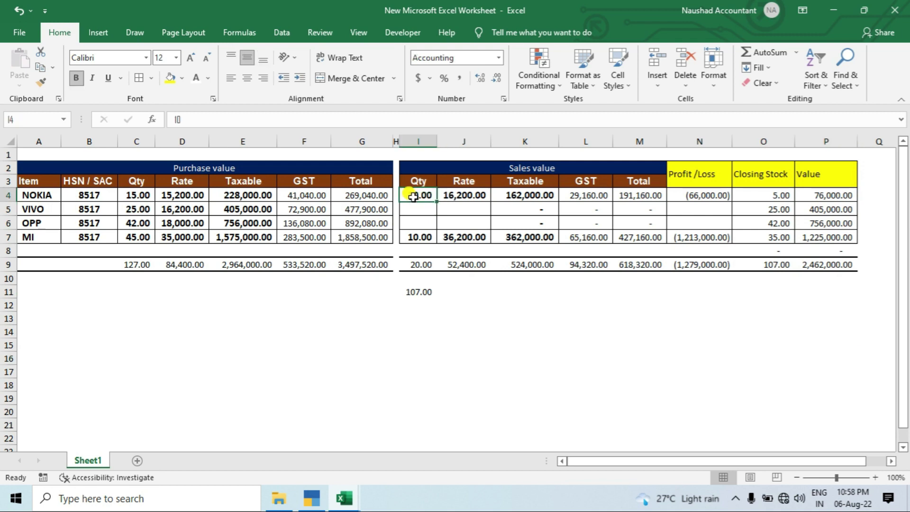
left_click(779, 196)
left_click(419, 195)
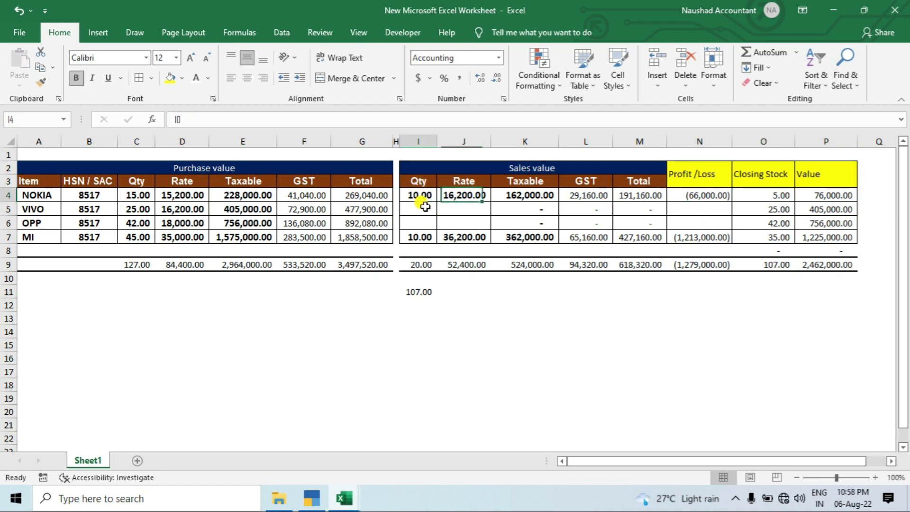
key("F2")
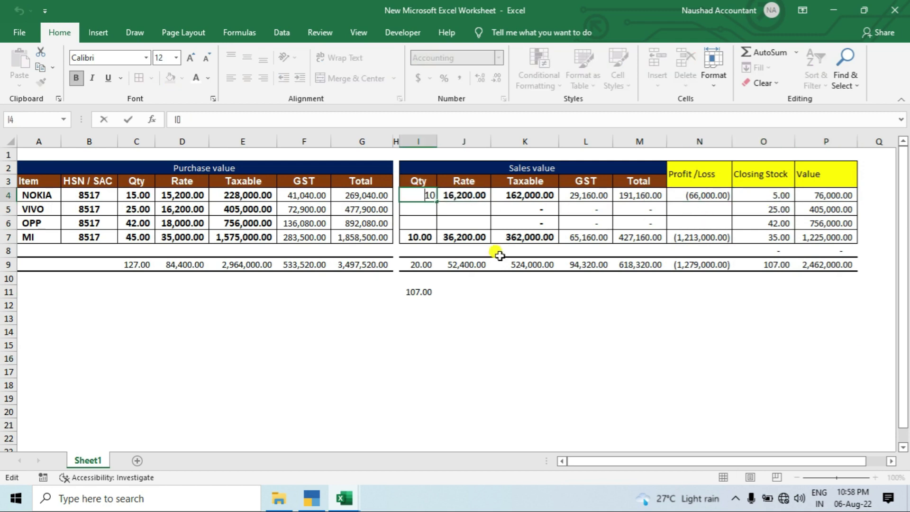
type("=10+")
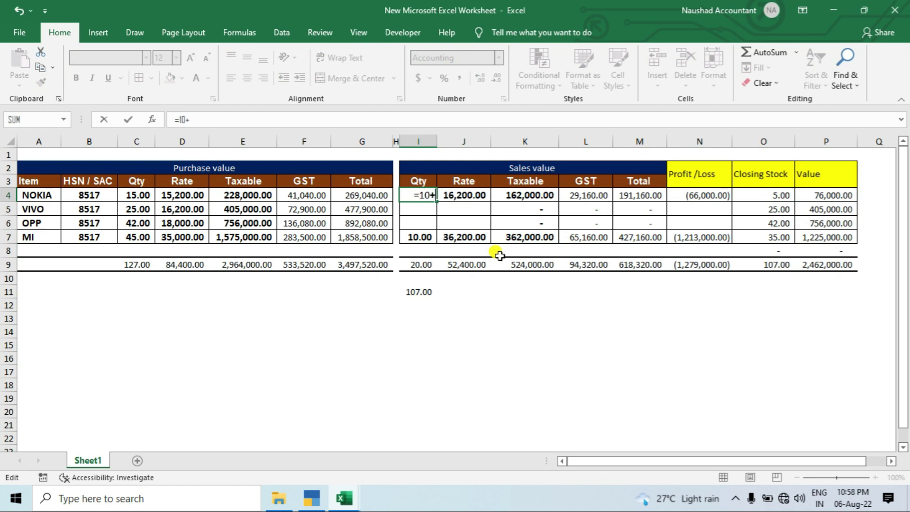
key("Return")
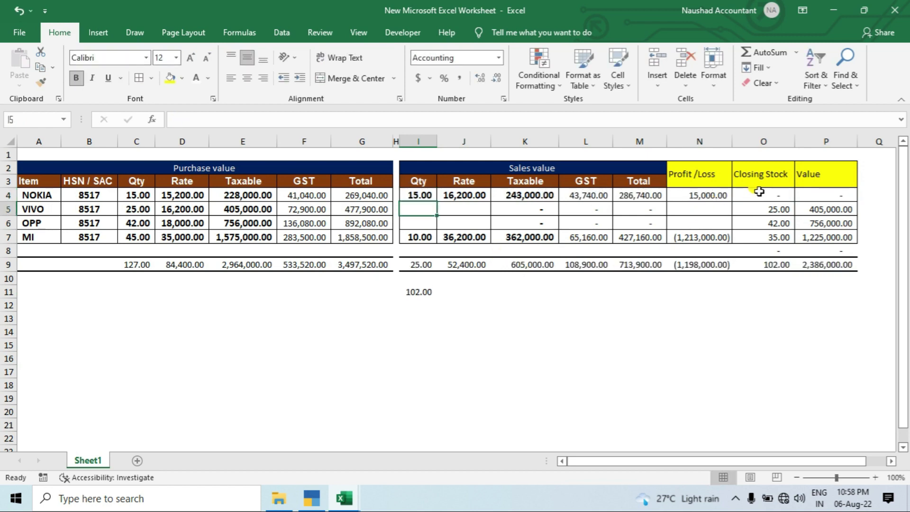
left_click(747, 195)
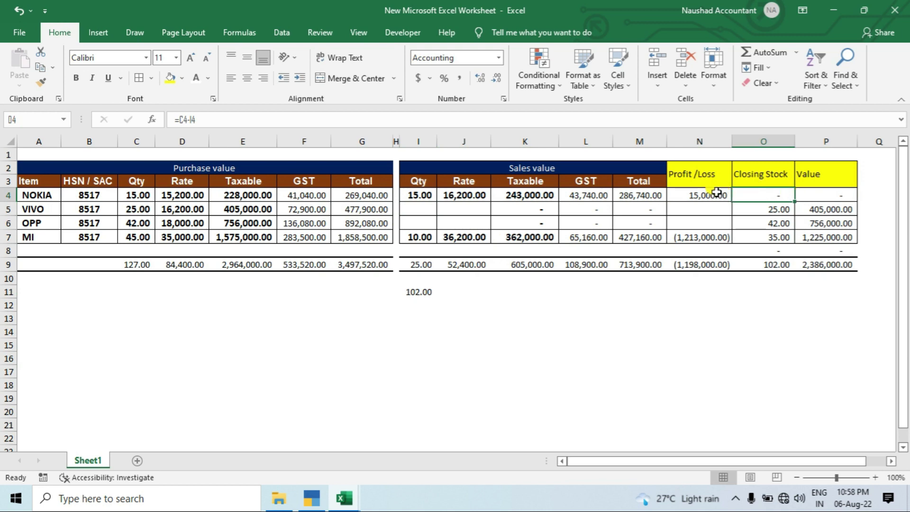
left_click(823, 195)
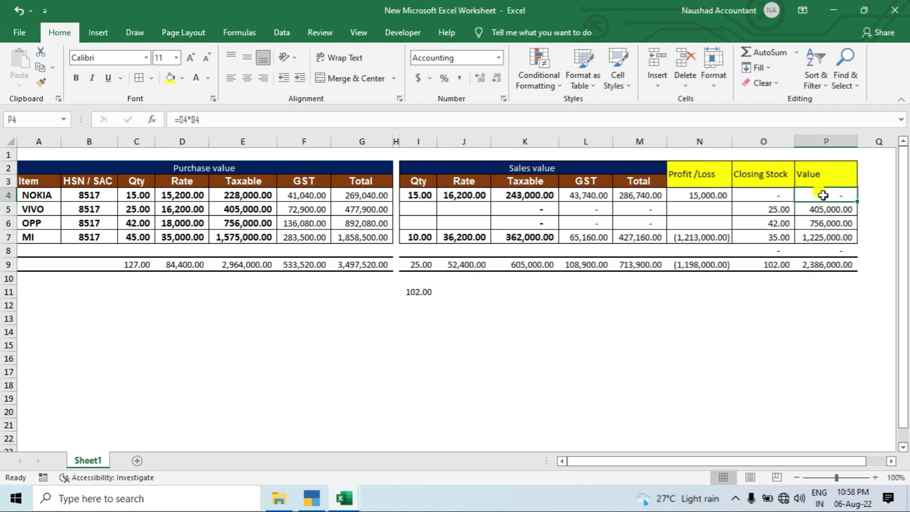
Enter VIVO's sales quantity of 25 and sales rate of 17,500, compared with its 16,200 purchase rate.
left_click(137, 209)
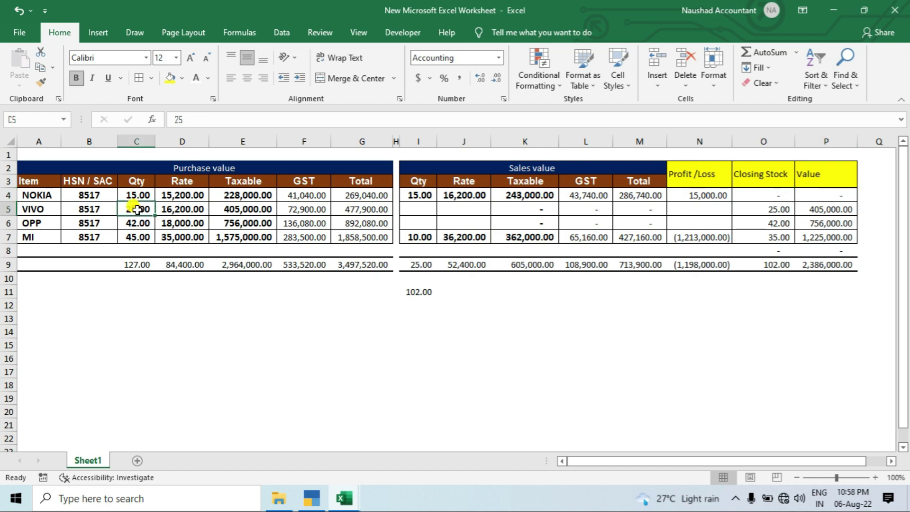
left_click(420, 209)
type("25")
key("Return")
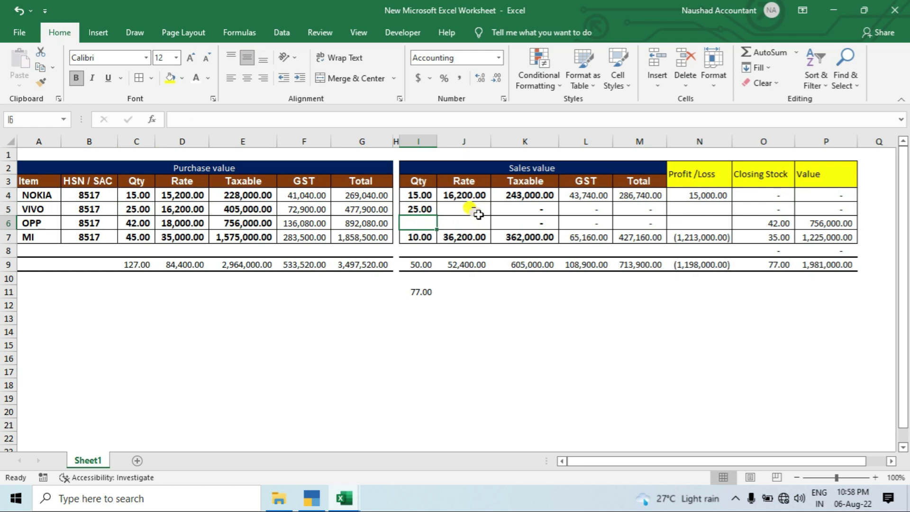
left_click(476, 212)
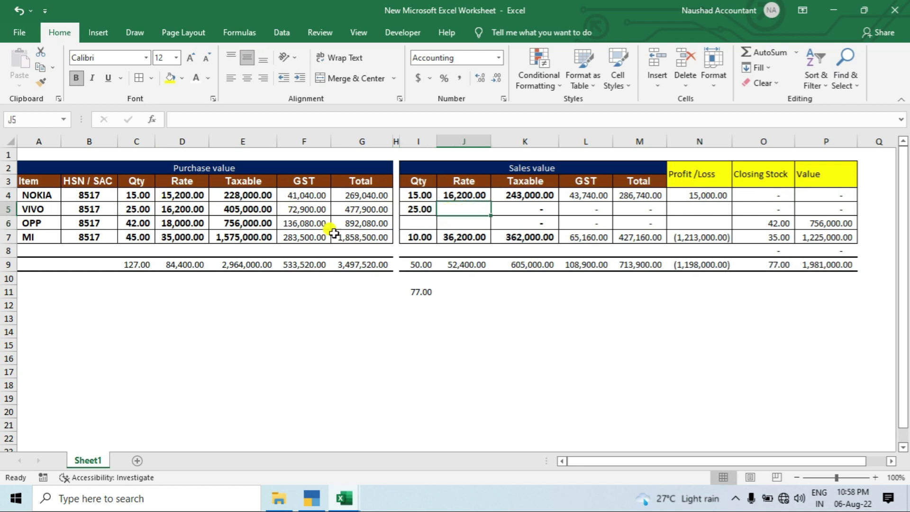
left_click(170, 208)
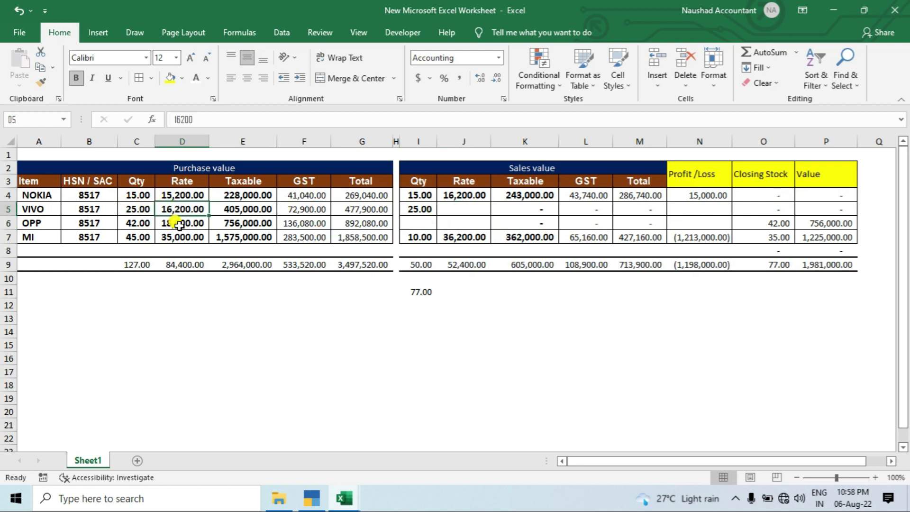
left_click(455, 208)
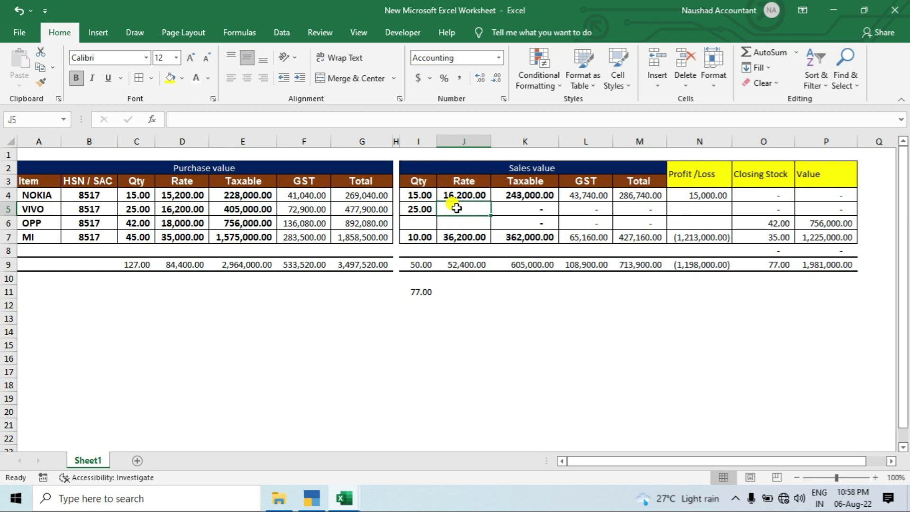
left_click(168, 209)
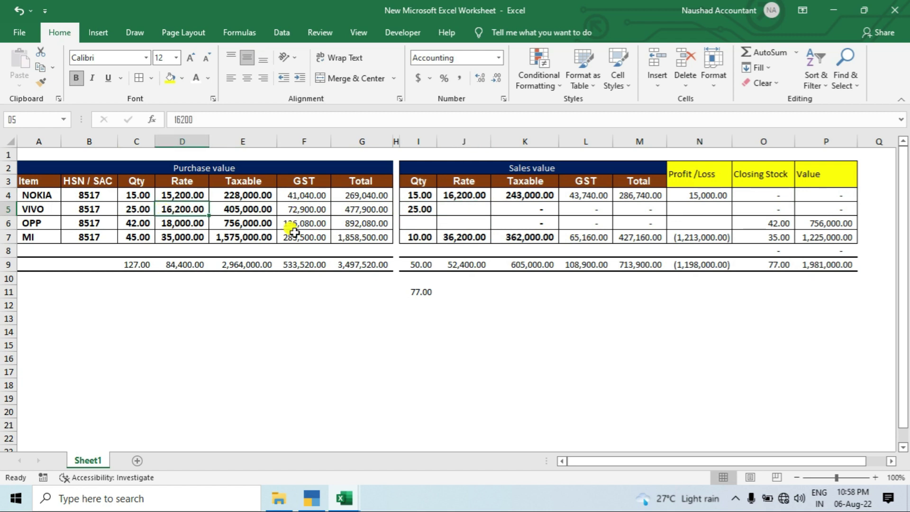
left_click(457, 209)
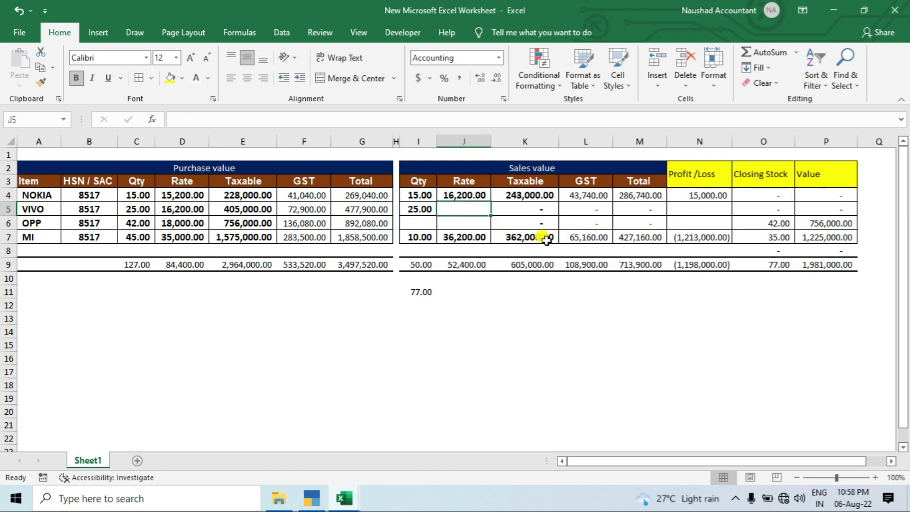
type("17,500.00")
key("Return")
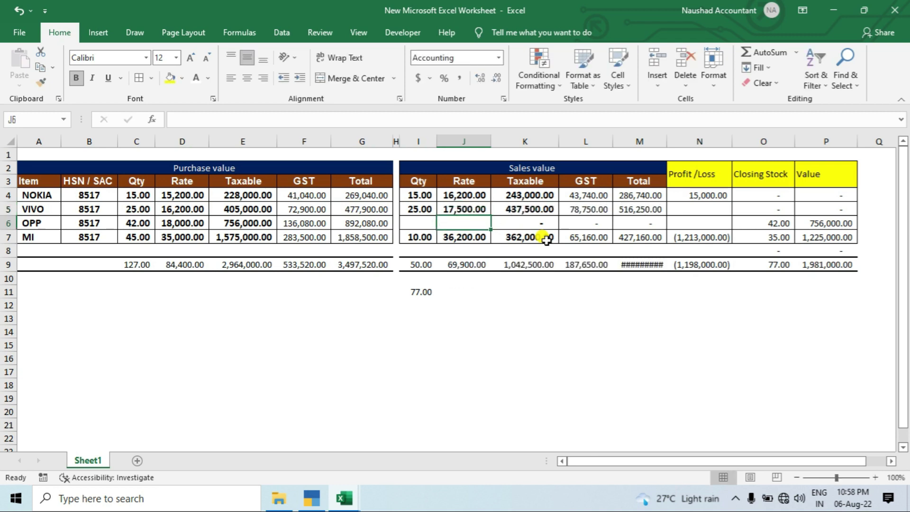
Fill the profit/loss formula down into VIVO's row.
key("Up")
key("Right")
key("Right")
key("Right")
key("Right")
key("ctrl+d")
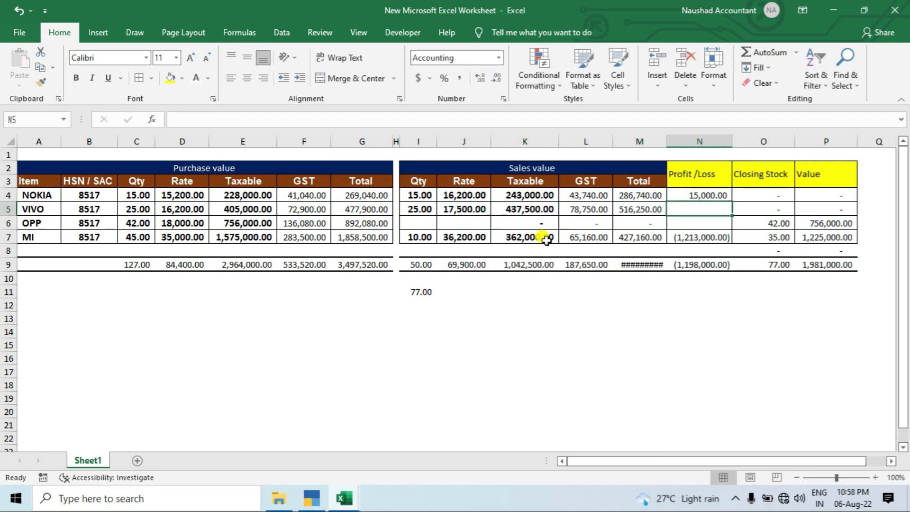
key("Right")
key("Right")
key("Left")
key("Left")
key("Left")
key("Left")
key("Left")
key("Left")
key("Left")
Set OPP's sales quantity to 42, matching its purchase quantity.
key("Down")
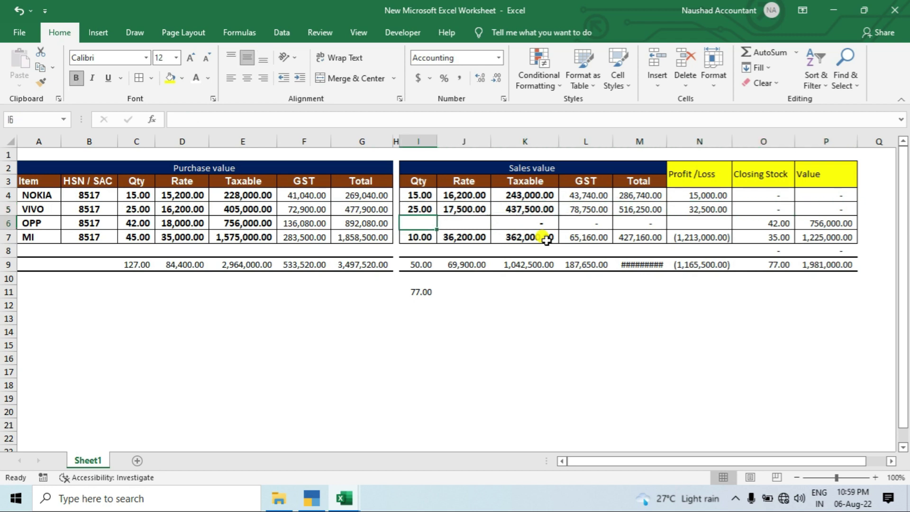
key("shift+space")
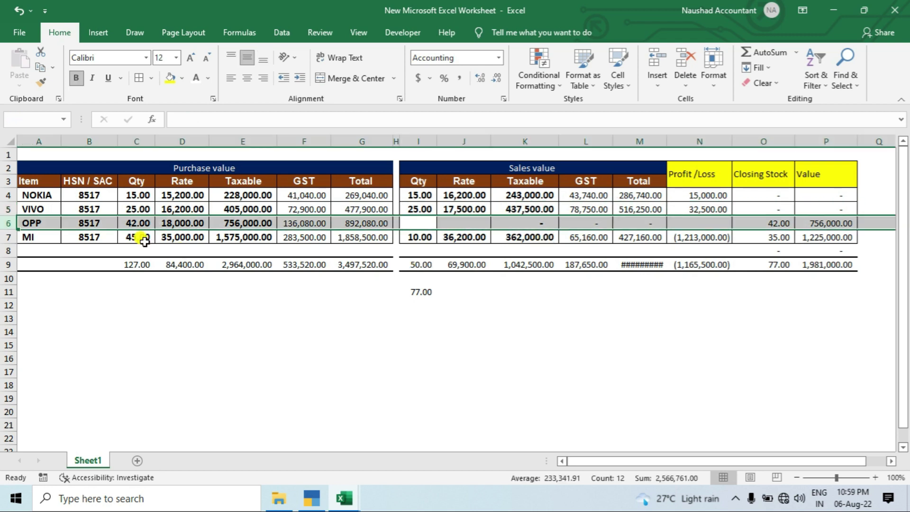
left_click(141, 223)
left_click(421, 223)
type("42")
key("ctrl+Return")
Enter OPP's sales rate of 18,900 and fill in its 37,800 profit/loss.
key("shift+space")
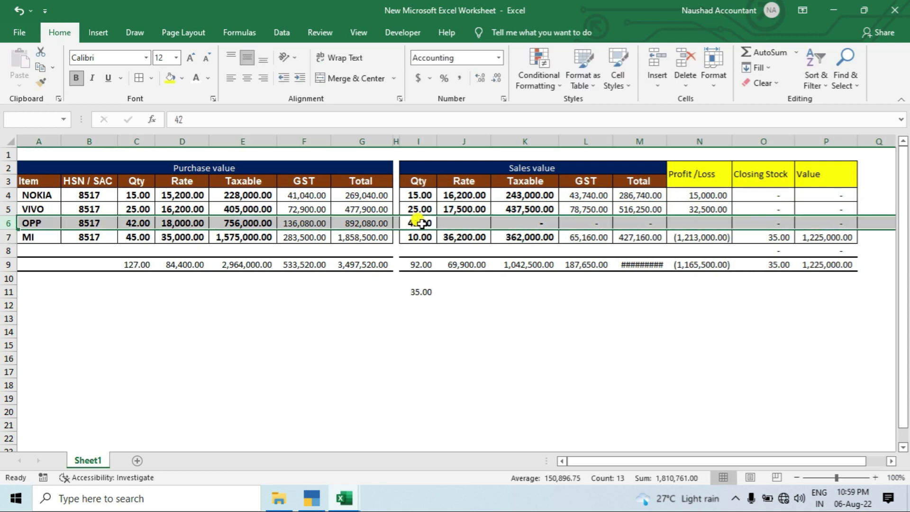
left_click(184, 222)
left_click(471, 222)
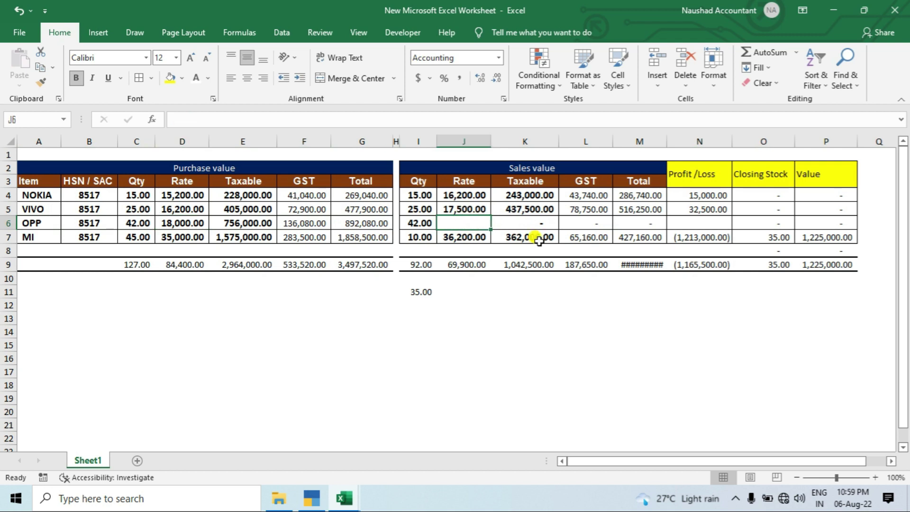
type("1")
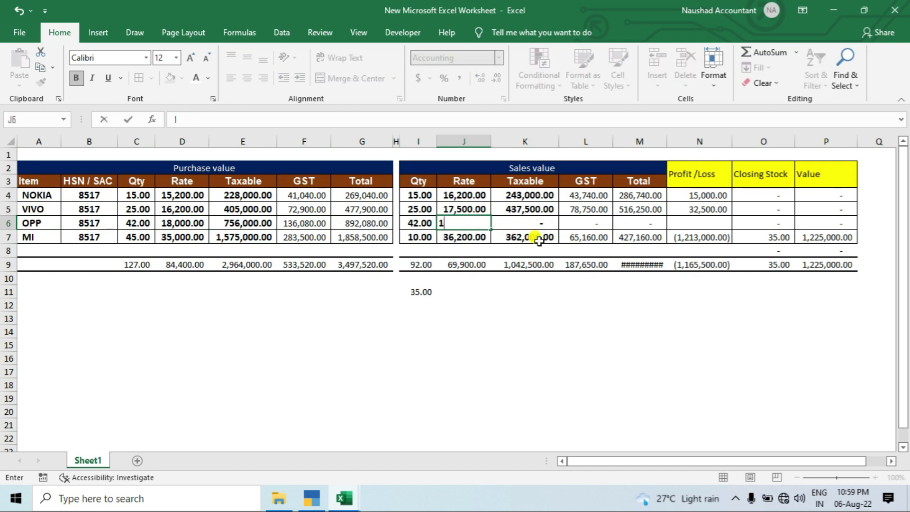
type("8,900")
key("Return")
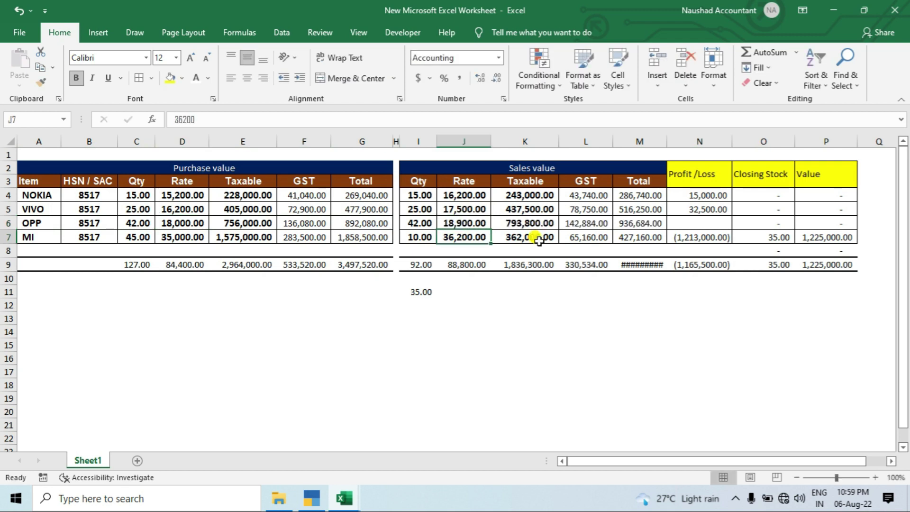
key("Up")
key("Right")
key("Right")
key("Right")
key("Right")
key("ctrl+d")
key("Right")
key("Right")
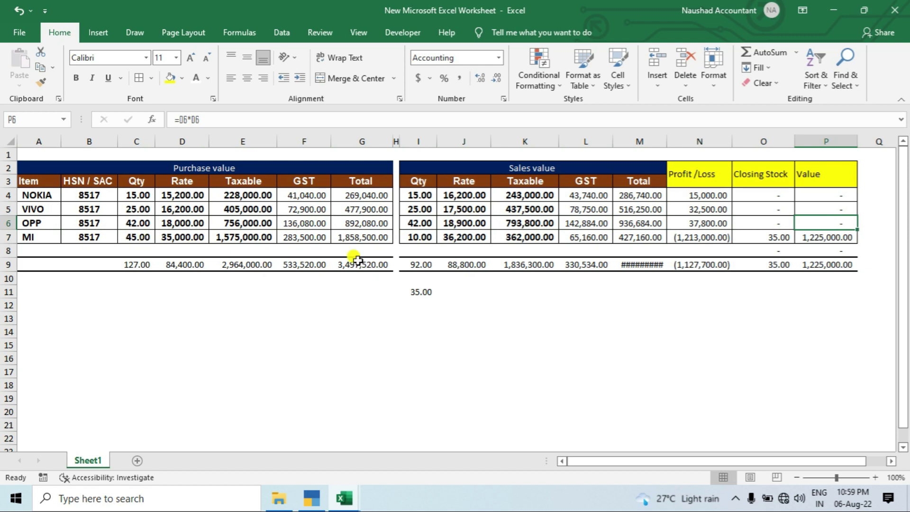
Raise MI's sales quantity from 10 to 45 by editing I7 to =10+35.
left_click(417, 235)
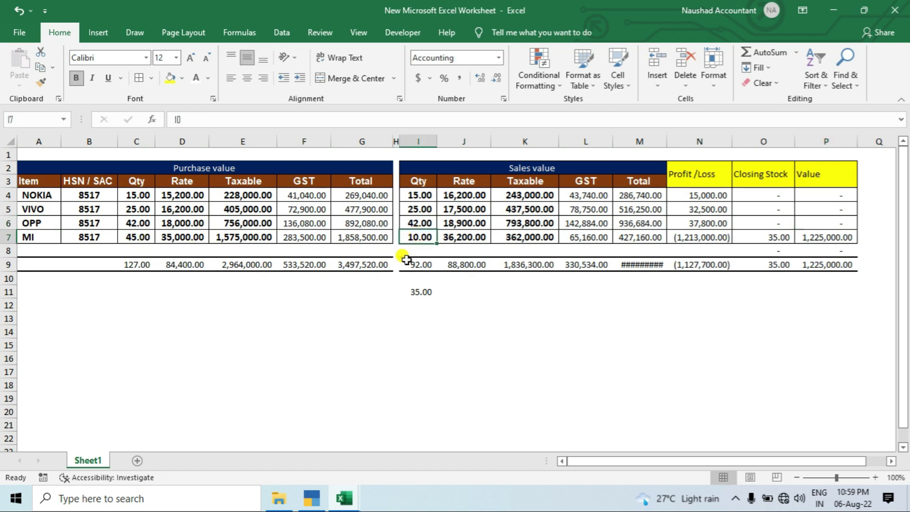
left_click(136, 237)
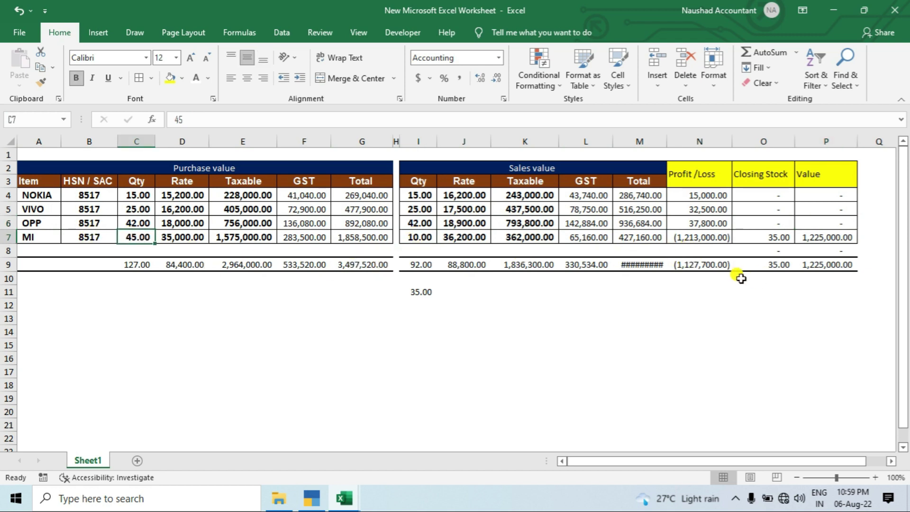
left_click(775, 234)
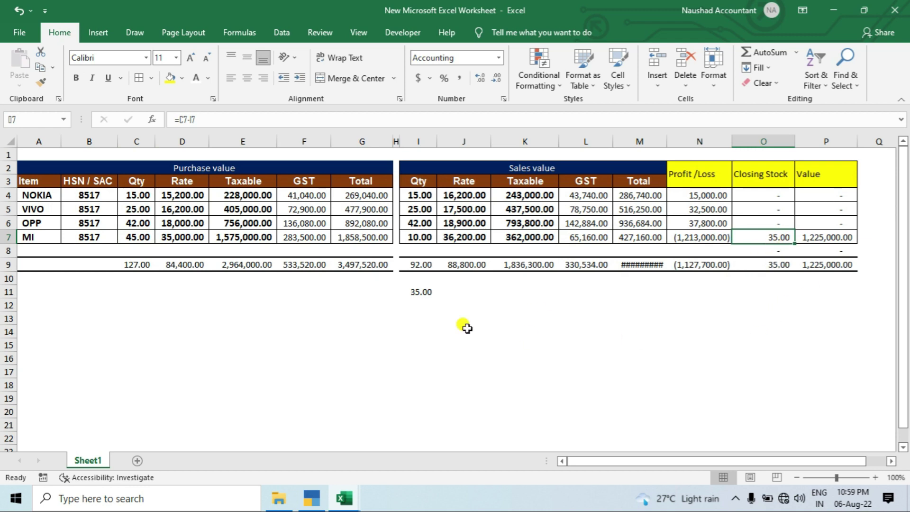
left_click(415, 239)
key("F2")
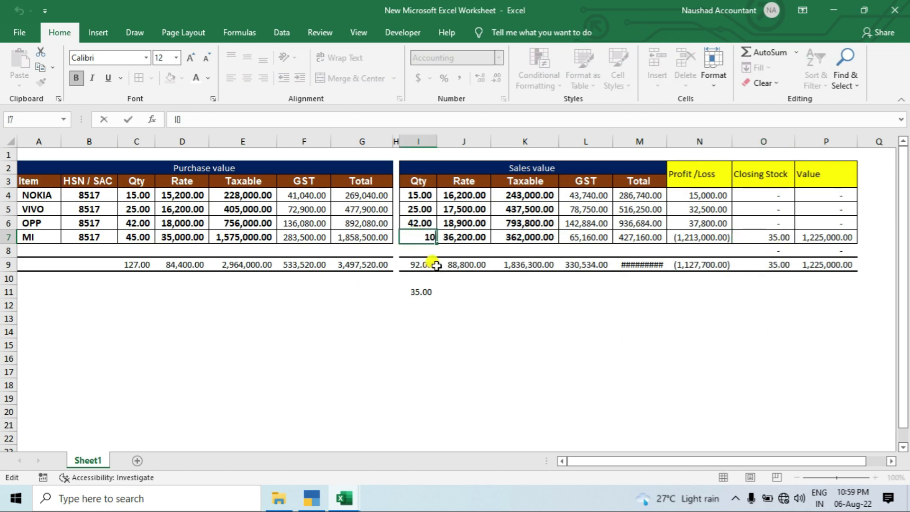
type("=")
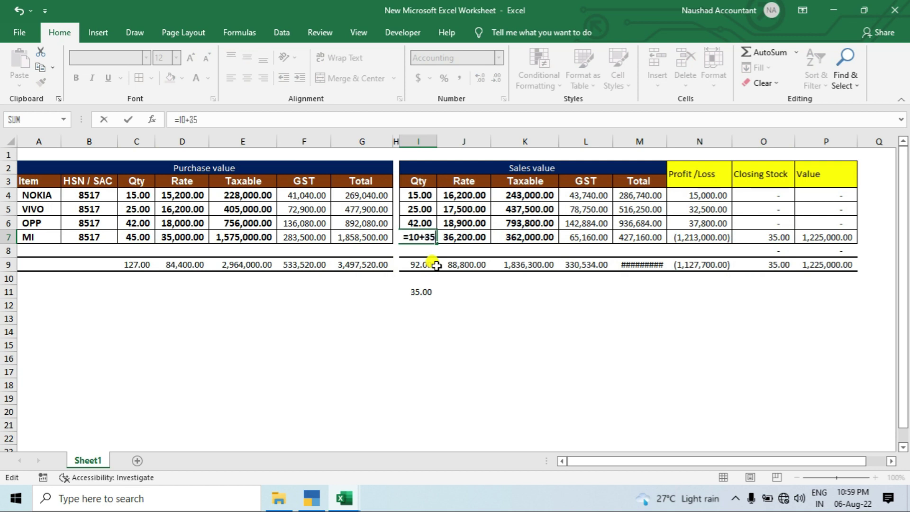
type("+35")
key("Return")
Compare MI's 35,000 purchase rate with its 36,200 sales rate.
left_click(464, 235)
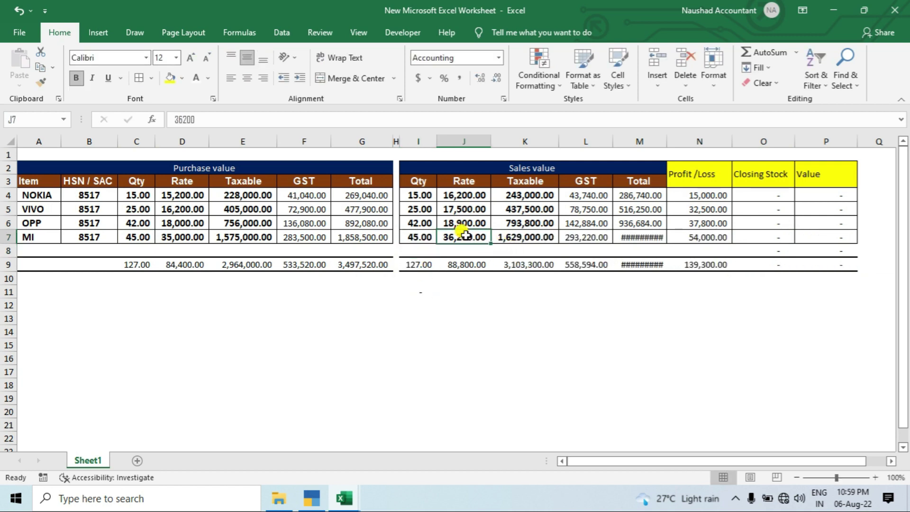
left_click(180, 236)
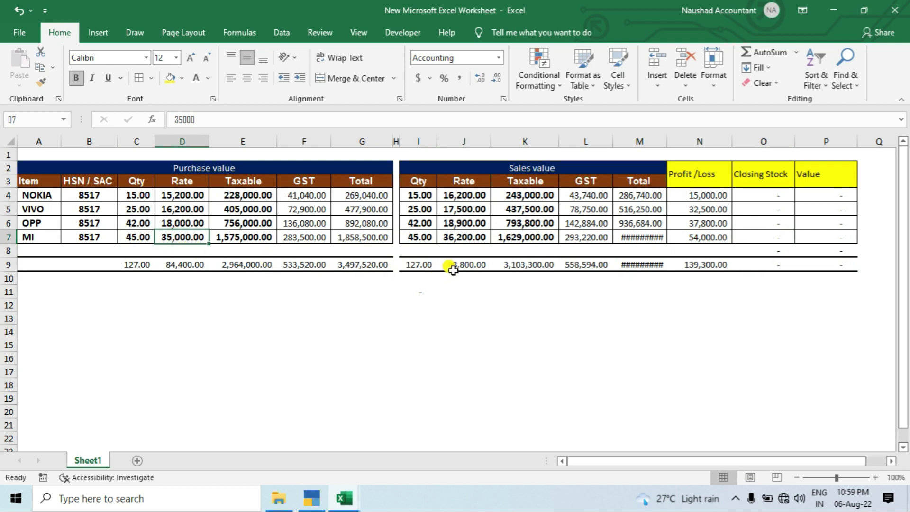
left_click(452, 237)
left_click(626, 237)
Autofit the sales Total column to show 3,661,894.00, check total profit, then return to TallyPrime.
double_click(667, 141)
left_click(692, 286)
left_click(709, 266)
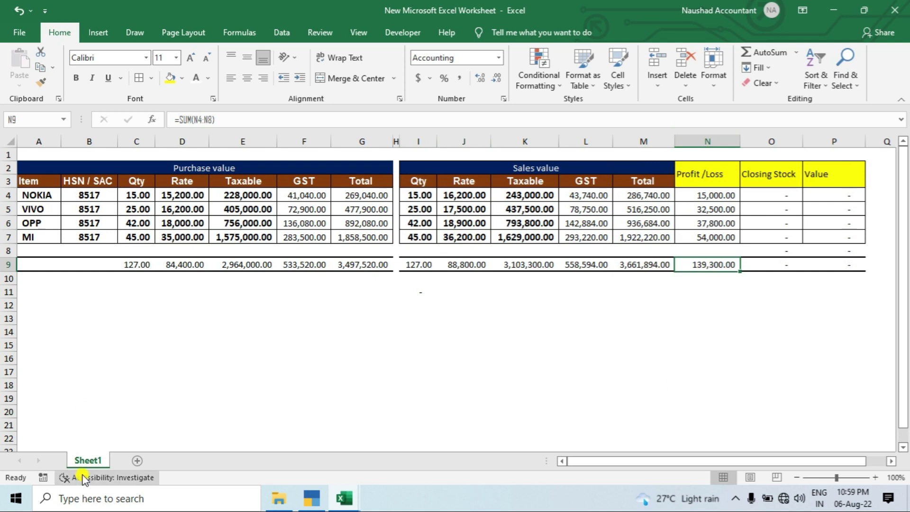
left_click(312, 497)
key("Escape")
key("Escape")
Go to voucher entry, open Sales voucher No. 2, and start creating a new party ledger.
key("n")
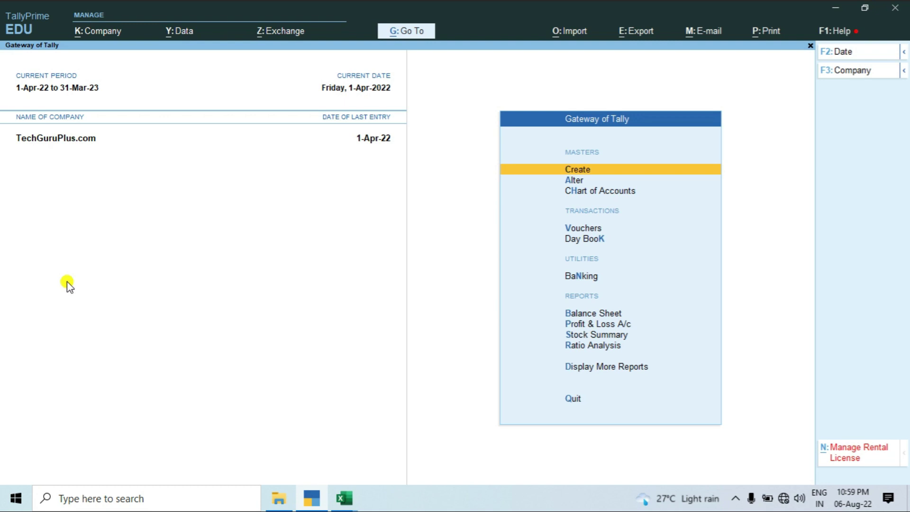
key("Down")
key("Down")
key("Down")
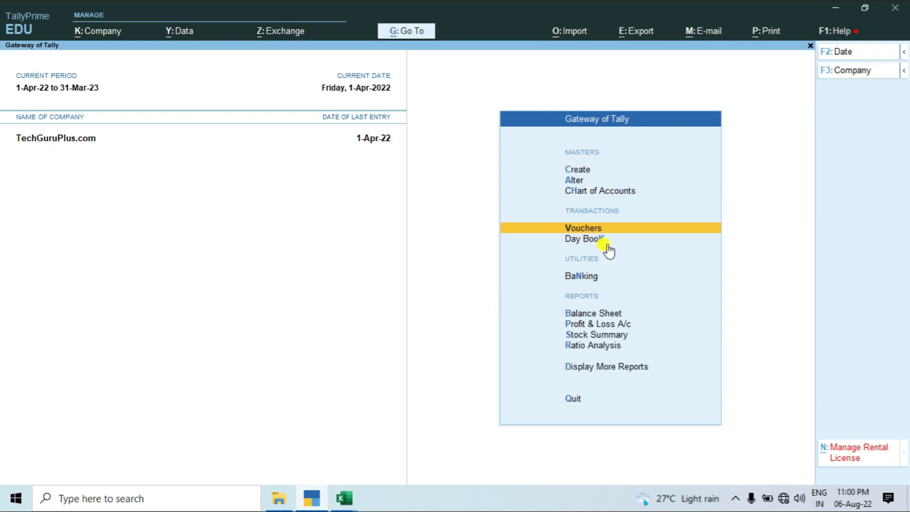
key("Return")
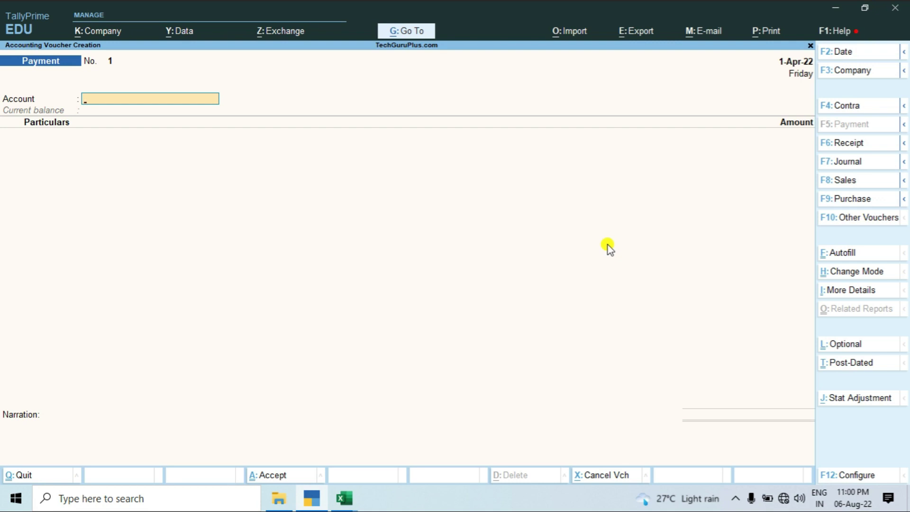
key("F8")
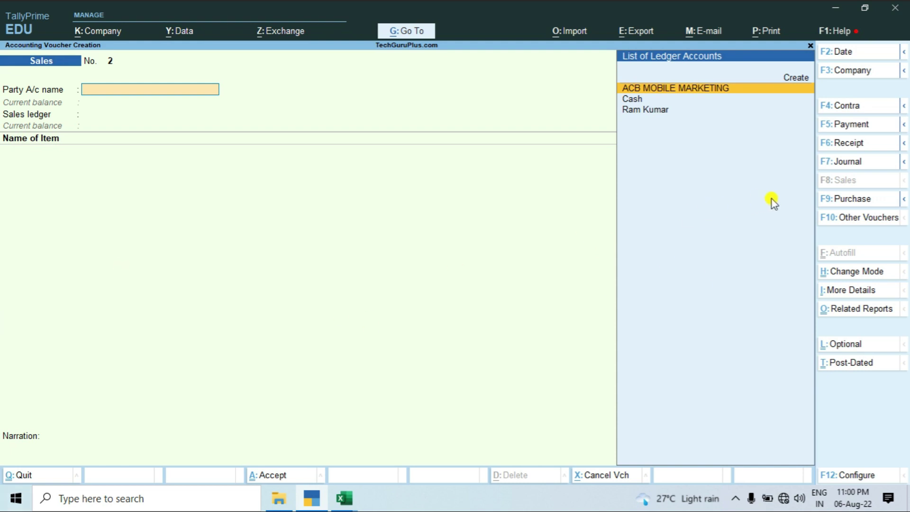
left_click(844, 201)
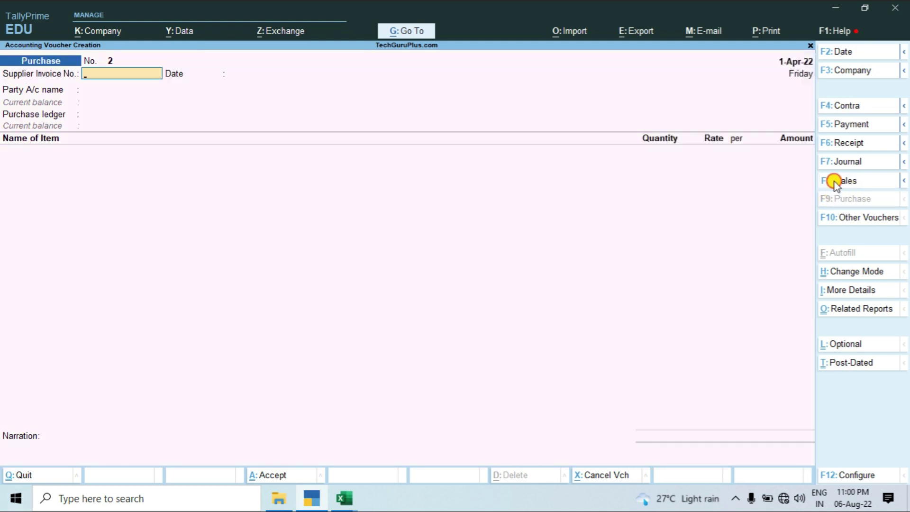
left_click(836, 183)
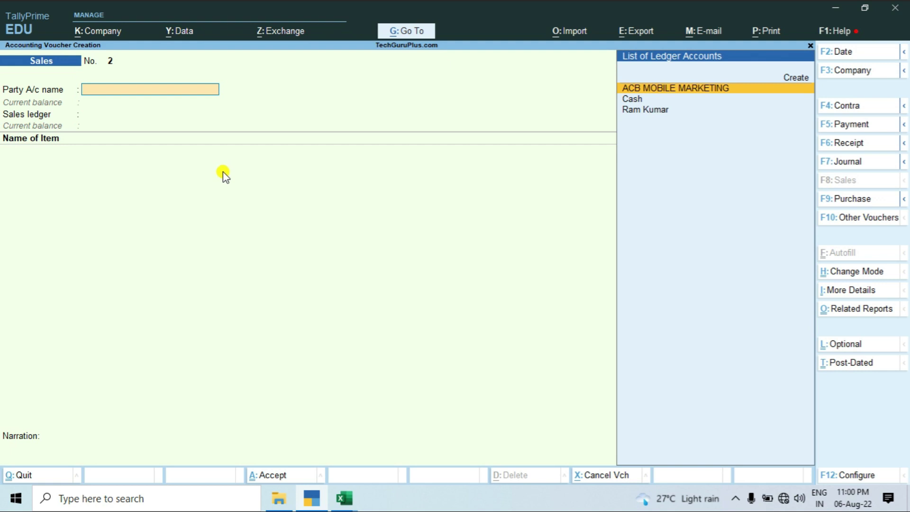
key("Down")
key("Down")
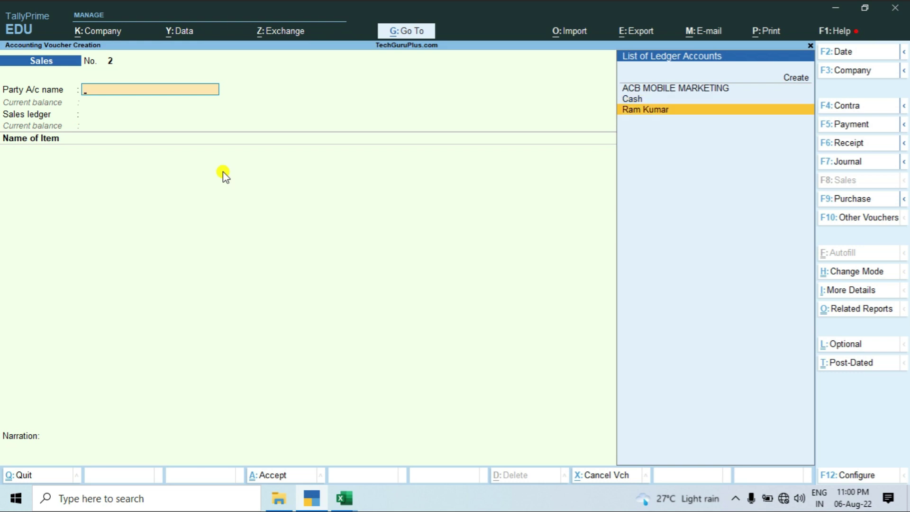
key("alt+c")
Enter the customer's name for the new ledger under Sundry Debtors, keeping bill-by-bill on.
type("Naushad Accounta")
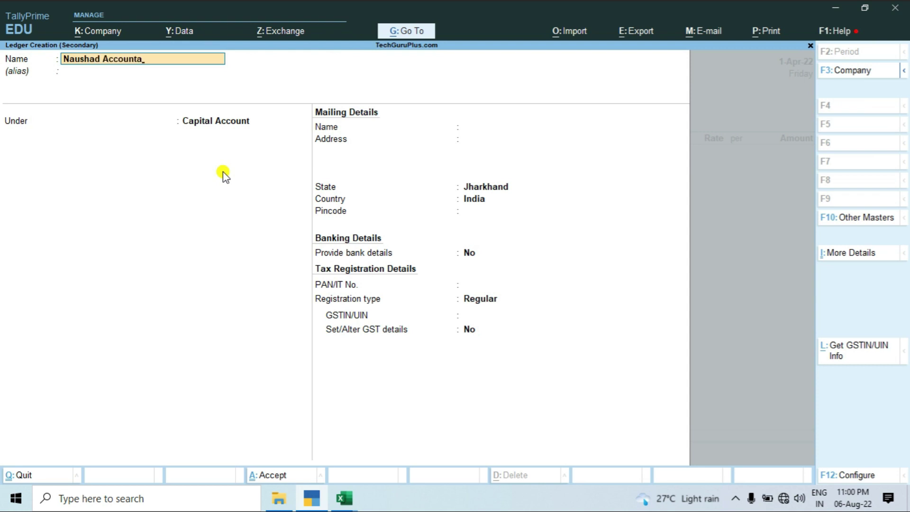
key("BackSpace")
key("BackSpace")
key("BackSpace")
key("BackSpace")
key("BackSpace")
key("BackSpace")
key("BackSpace")
key("BackSpace")
type("a")
key("BackSpace")
type("Accountant")
key("Return")
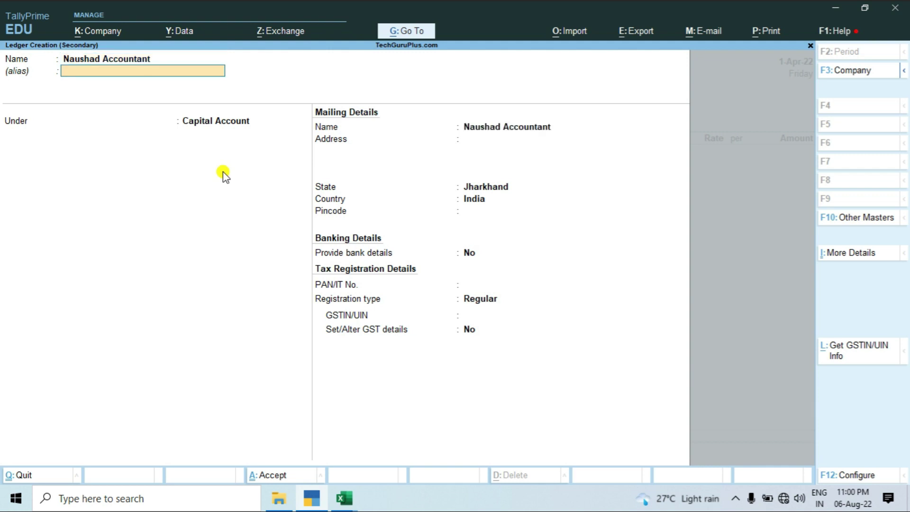
key("Return")
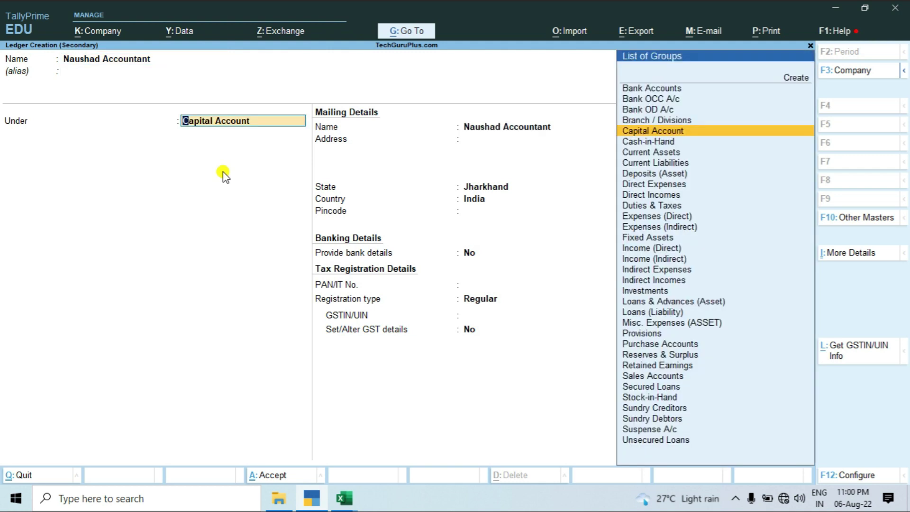
type("Deb")
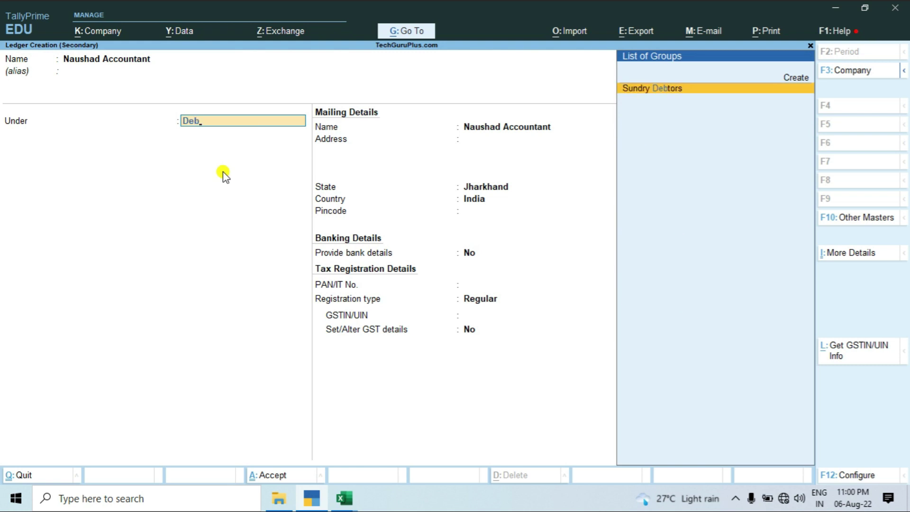
key("Return")
key("Return")
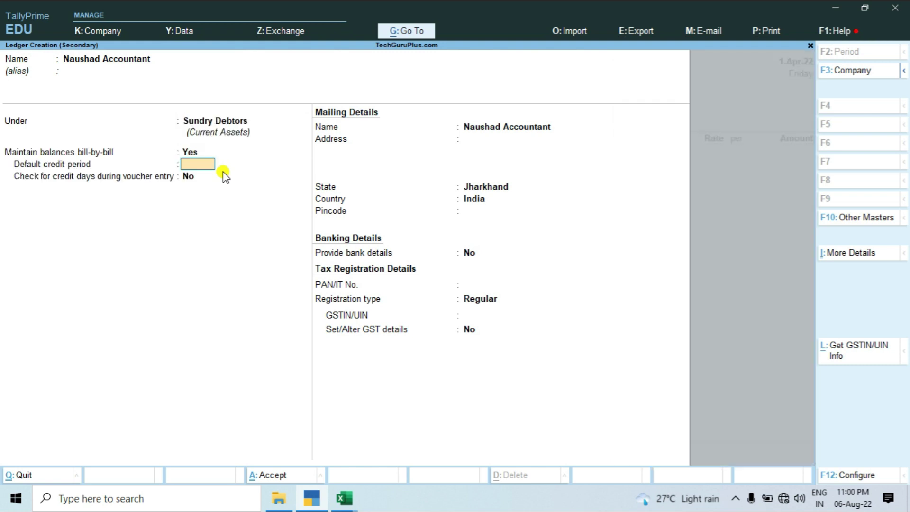
key("Return")
key("Return")
key("Return")
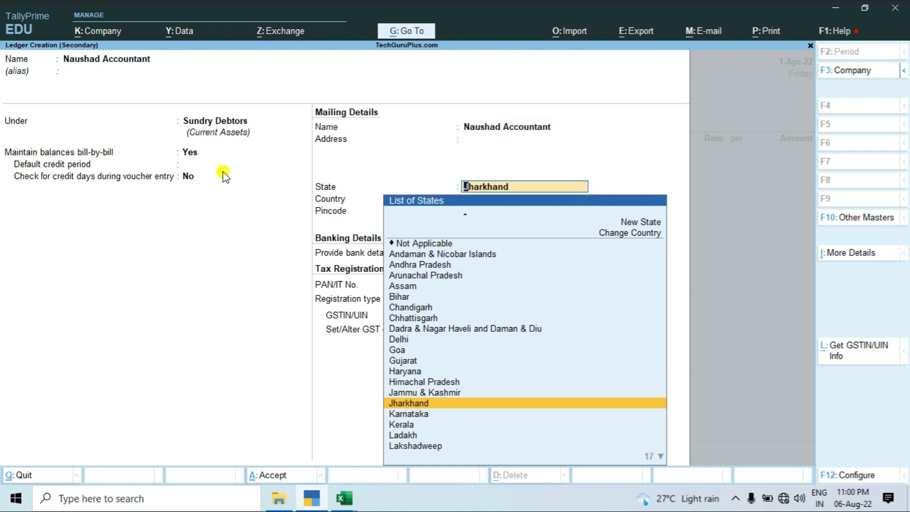
Set state Jharkhand, pincode 834001, Regular registration, and enter the party's GSTIN.
key("Return")
type("834001")
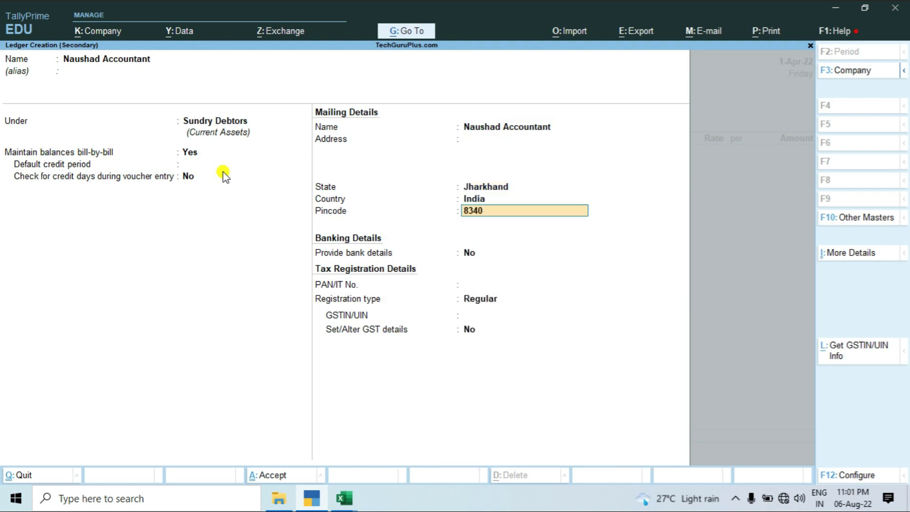
key("Return")
key("Return")
key("Return")
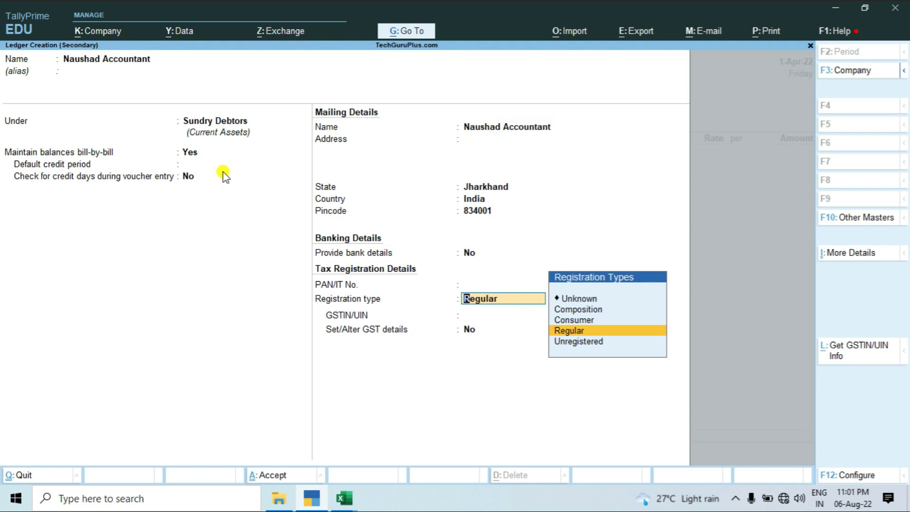
key("Return")
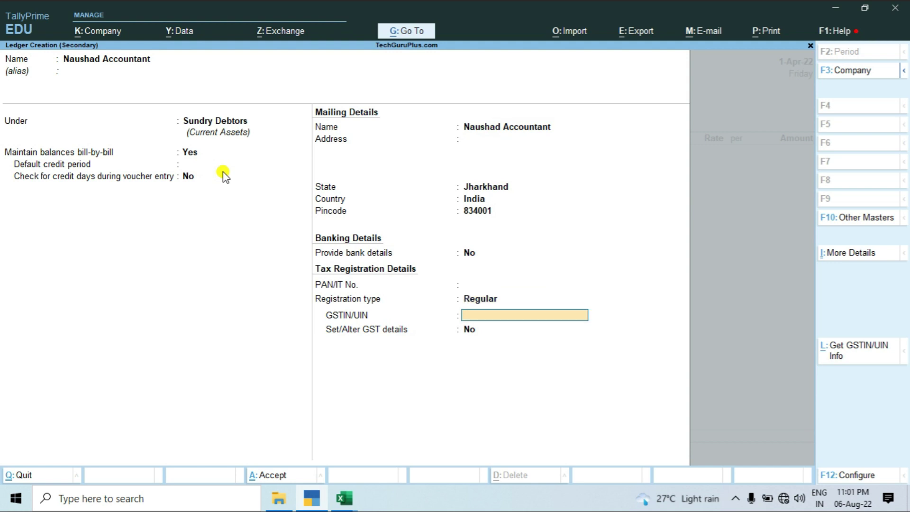
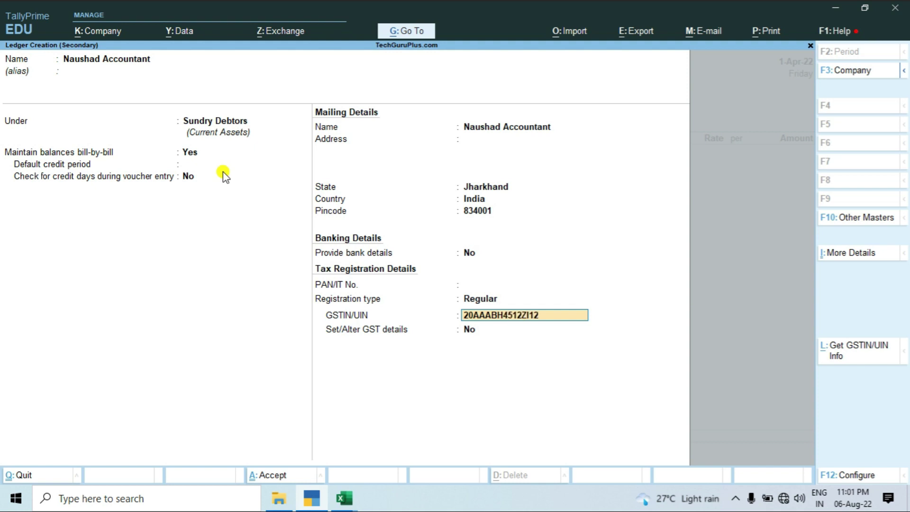
key("Return")
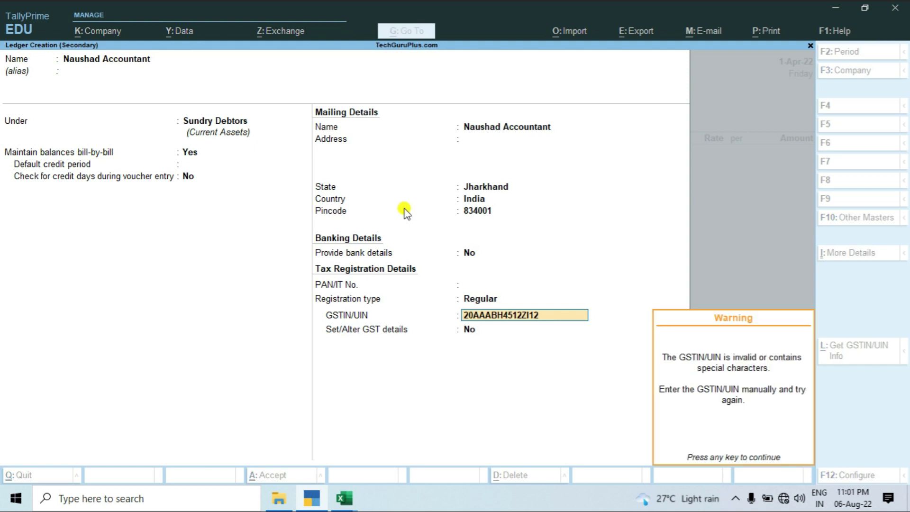
key("Return")
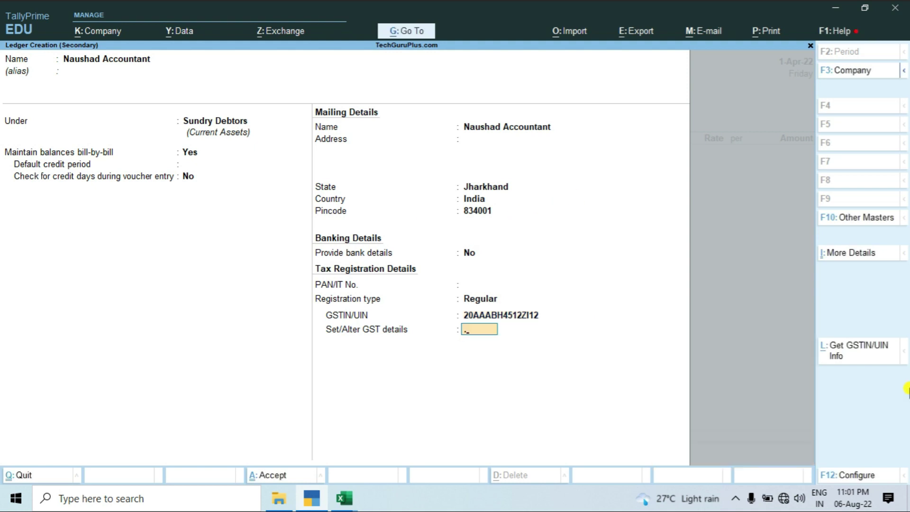
key("Return")
key("Escape")
Save the customer ledger and leave all Dispatch Details fields blank.
key("Return")
key("Return")
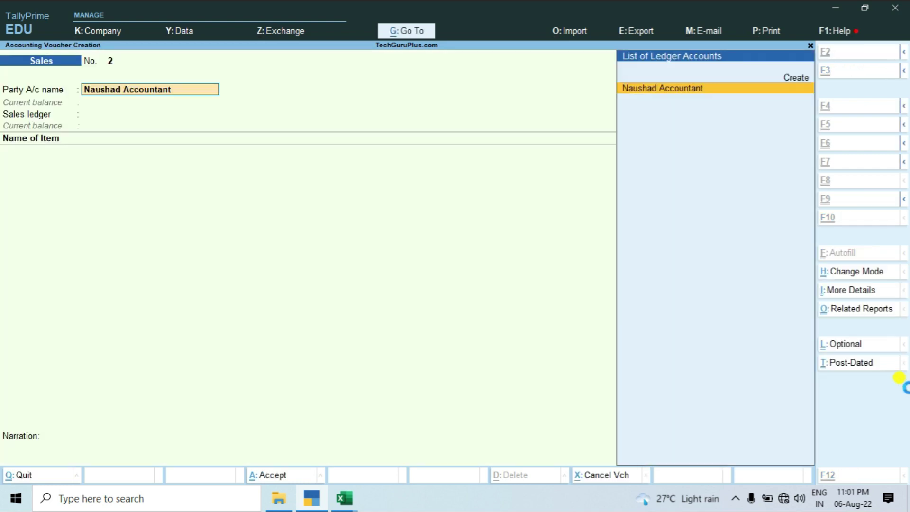
key("Return")
key("Return")
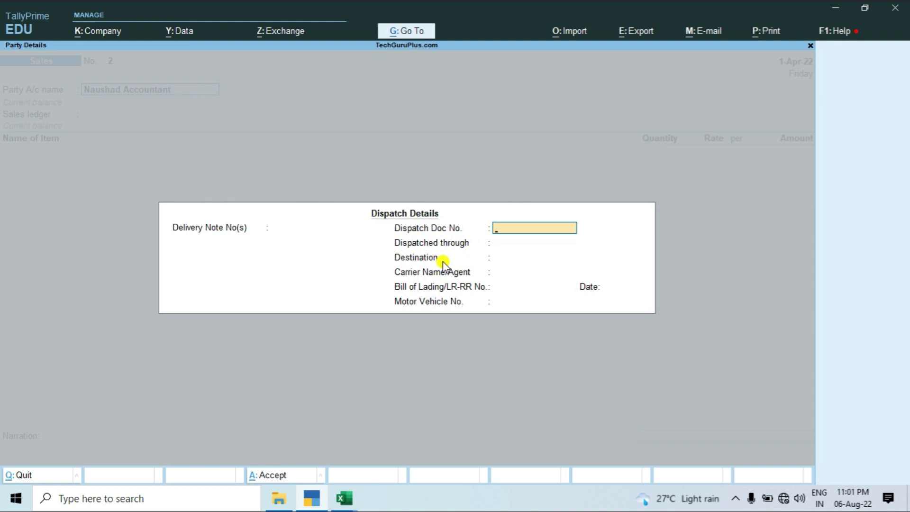
left_click(495, 243)
left_click(495, 258)
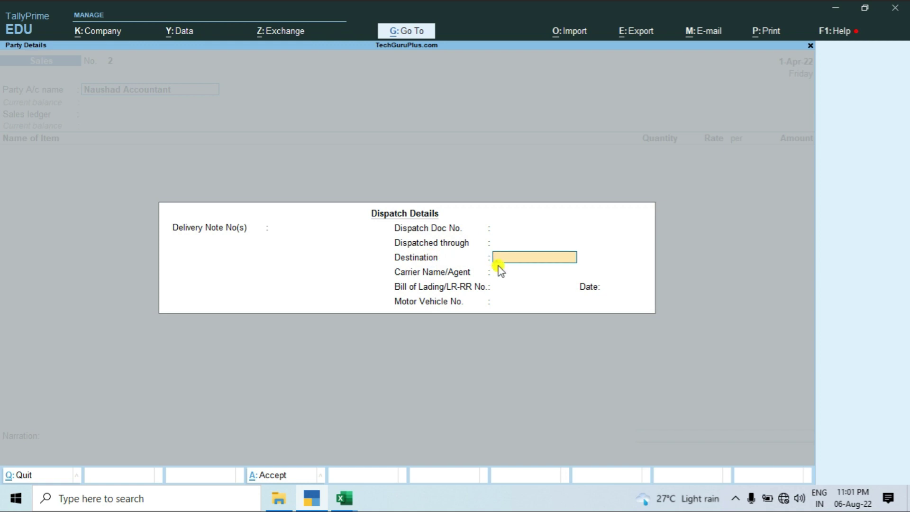
left_click(498, 268)
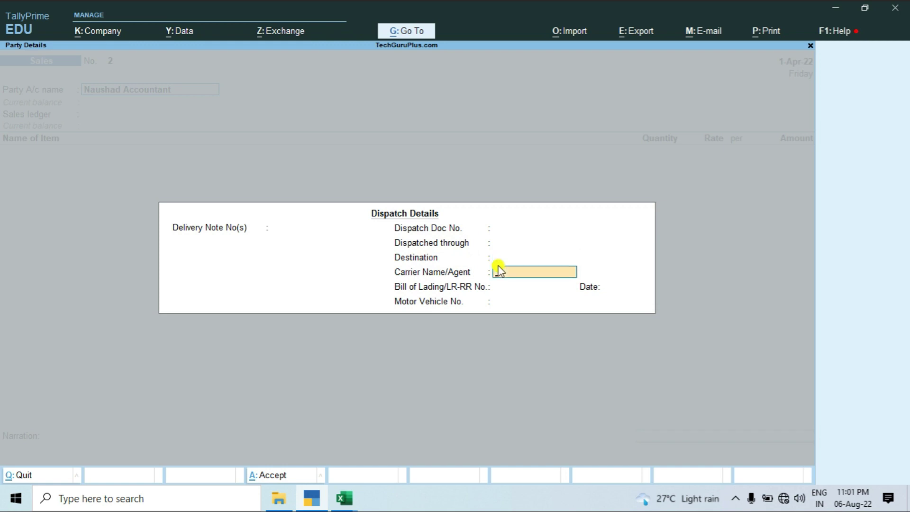
key("Return")
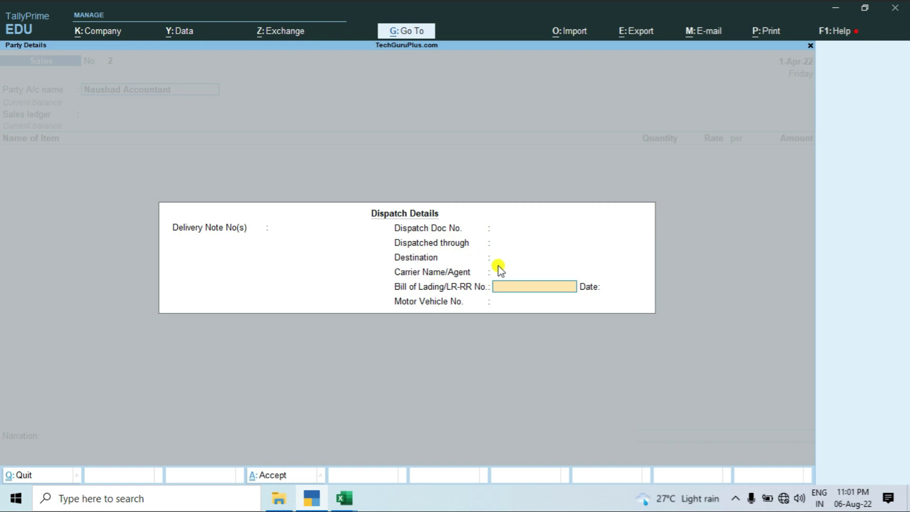
key("Return")
key("Return")
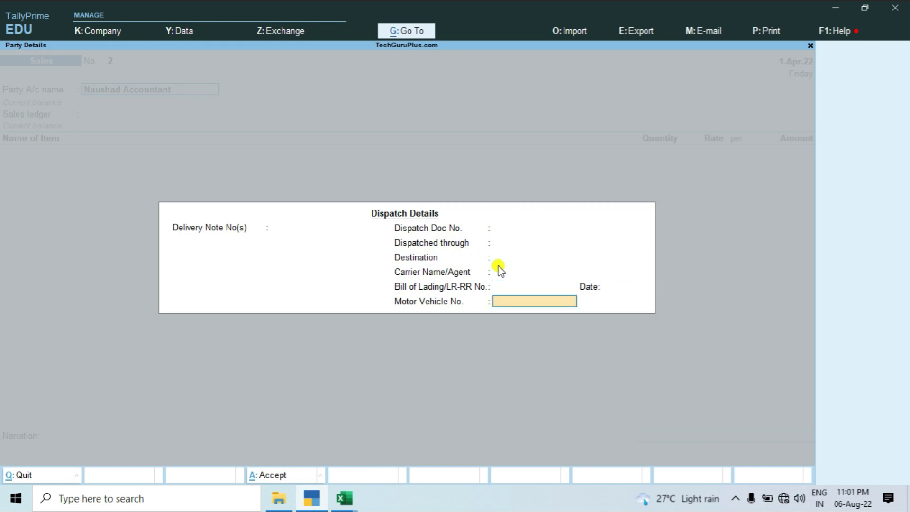
key("Return")
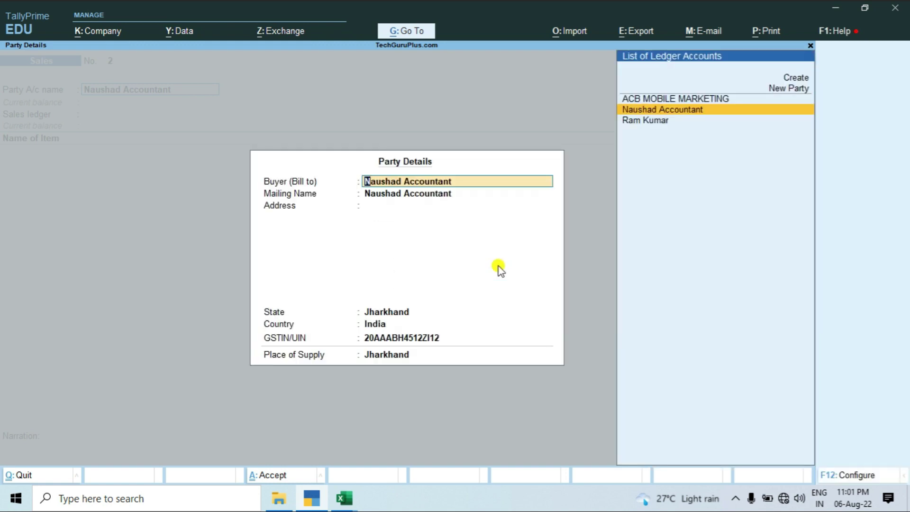
key("Return")
key("Return")
key("Return")
key("Return")
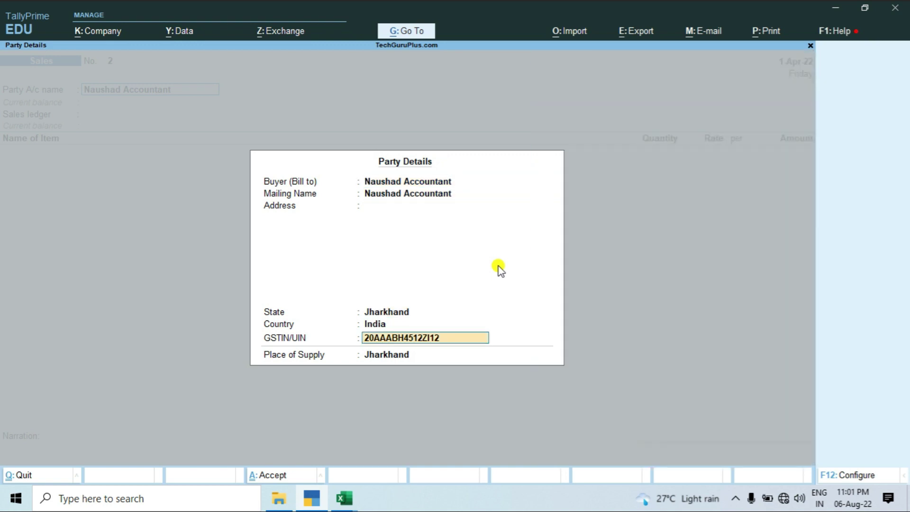
Accept the Party Details and select Sales as the voucher's sales ledger.
key("ctrl+a")
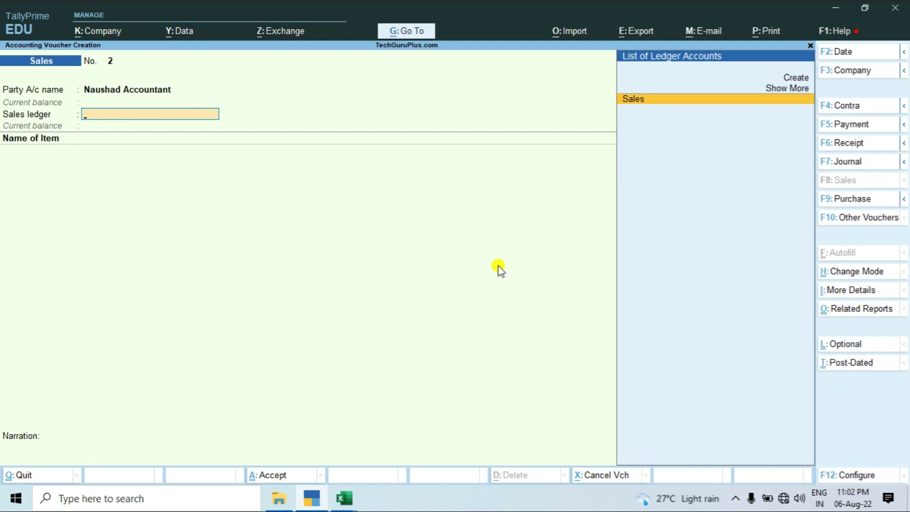
key("Down")
key("Down")
key("Down")
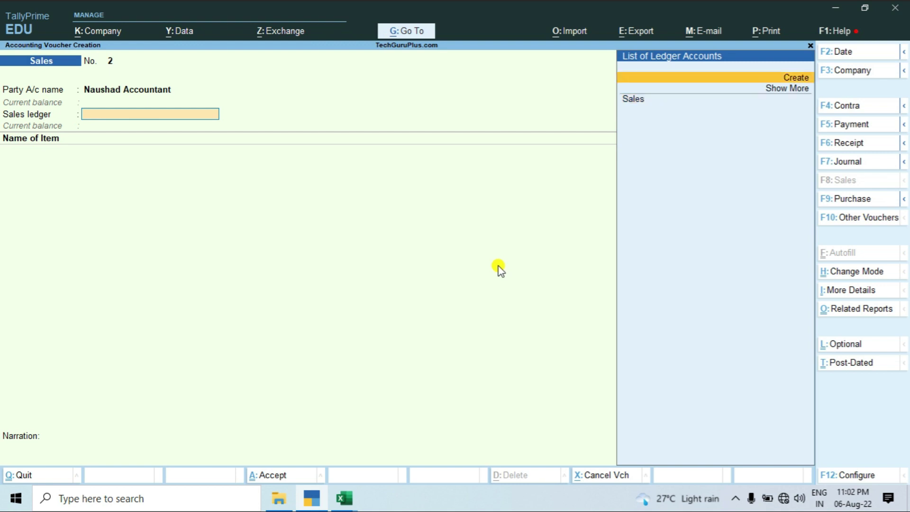
key("Return")
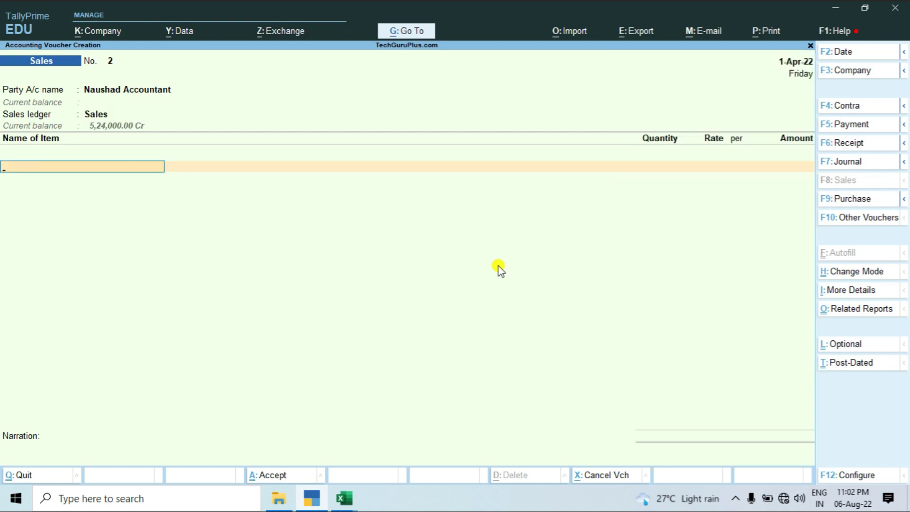
key("BackSpace")
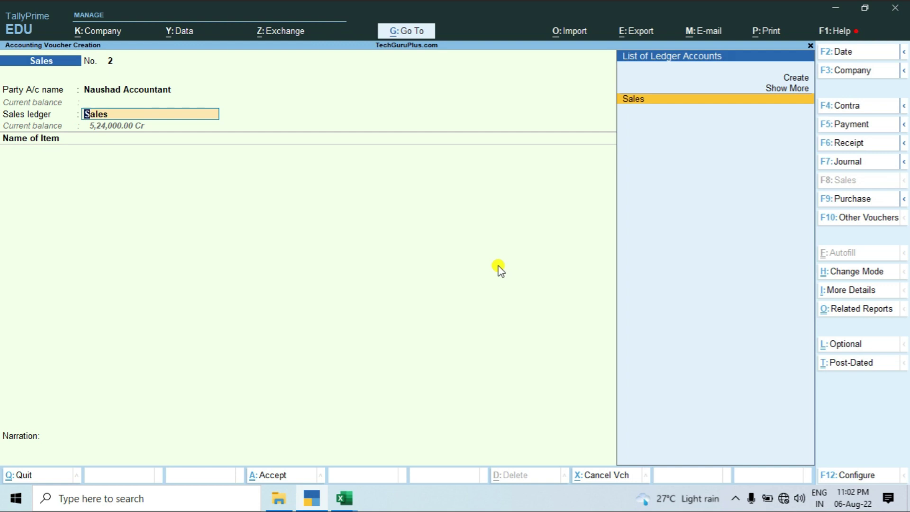
key("Return")
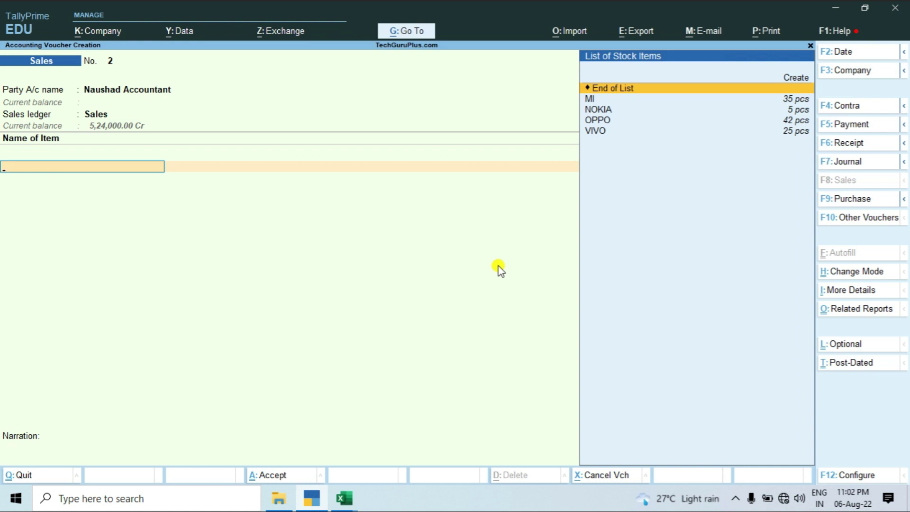
Add MI as the first item: 35 pcs at the 36,200.00 rate.
key("Down")
key("Down")
key("Down")
key("Down")
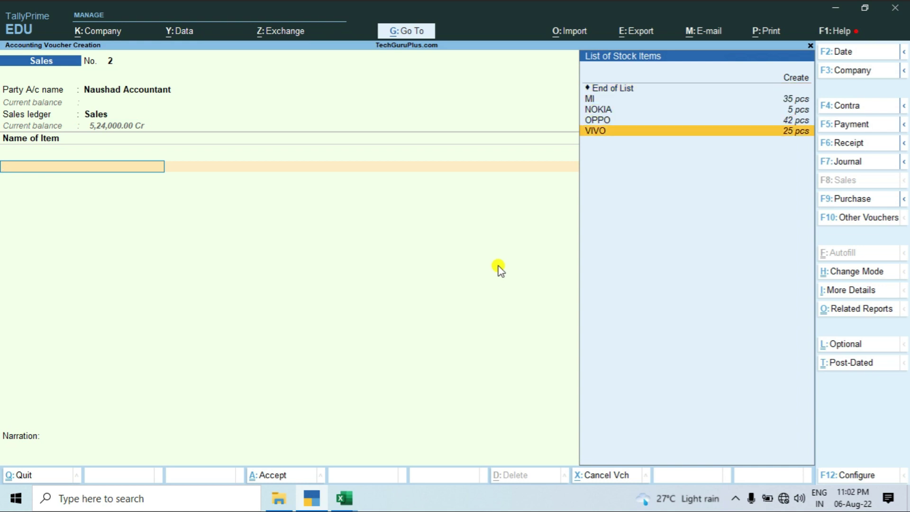
key("Up")
key("Up")
key("Up")
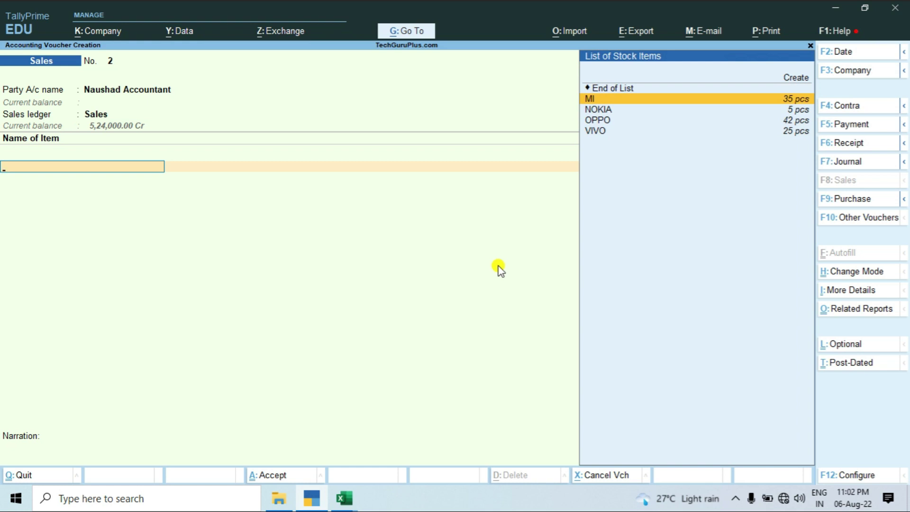
key("Return")
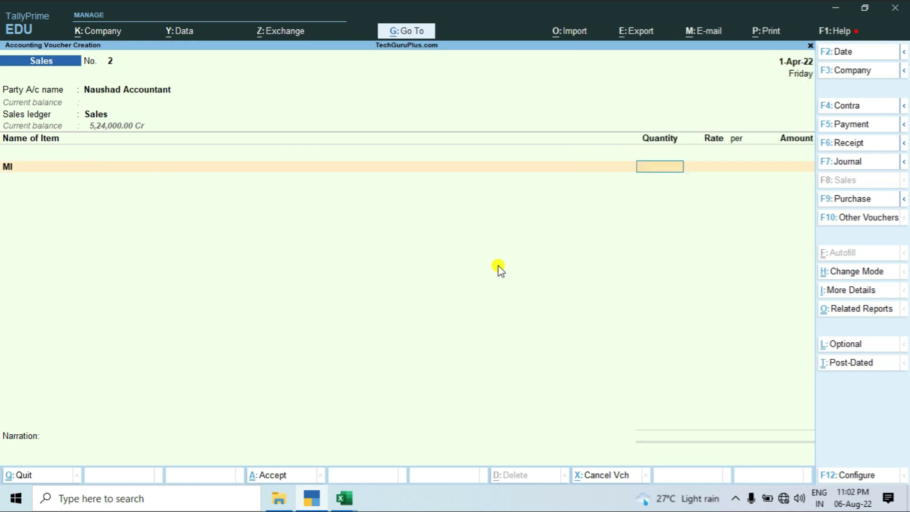
type("35")
key("Return")
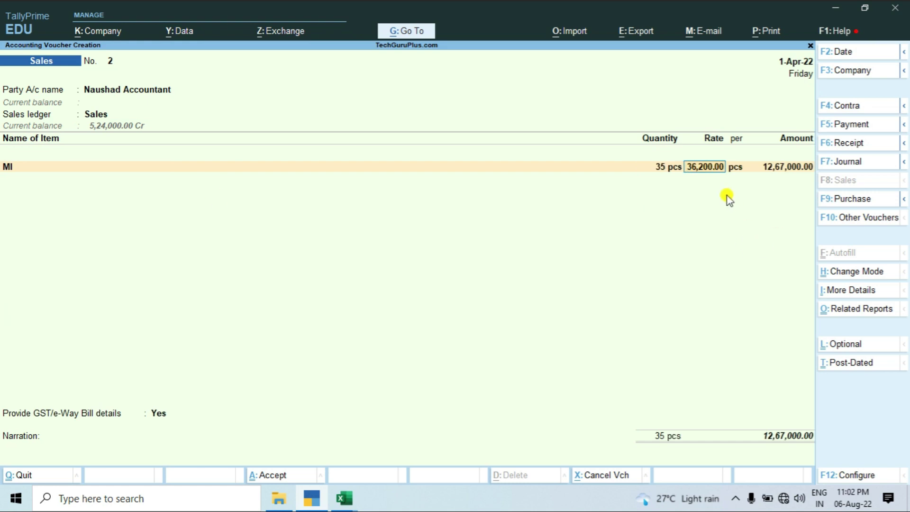
key("Return")
key("Return")
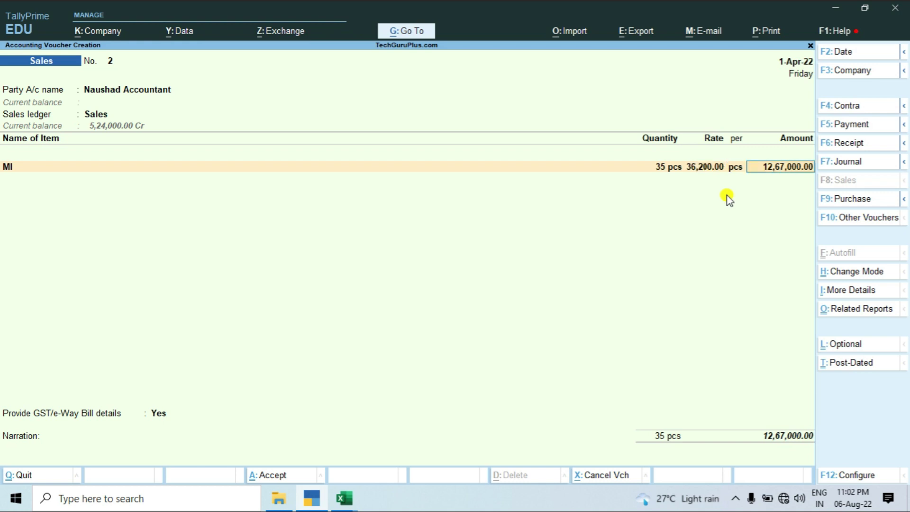
key("Return")
Add NOKIA as the second item: 5 pcs at 16,200.00.
key("Down")
key("Down")
key("Down")
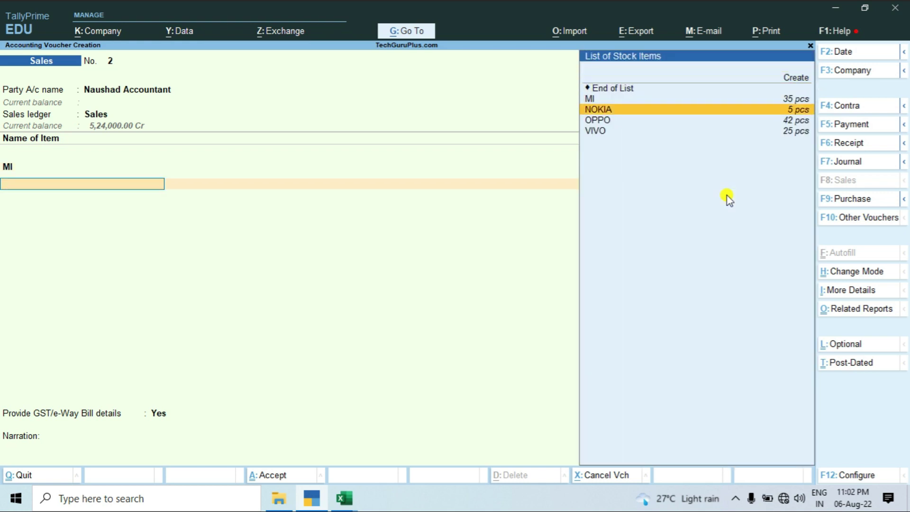
key("Return")
type("5 pcs")
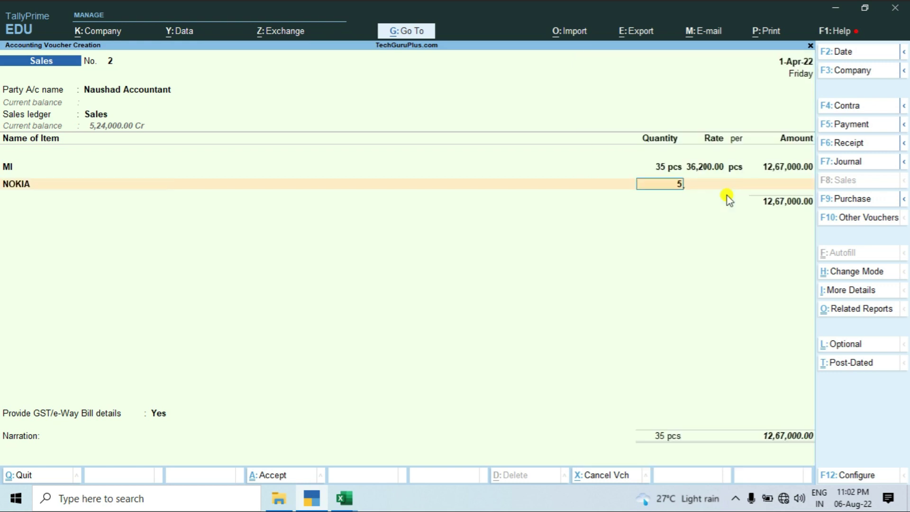
key("Return")
key("Return")
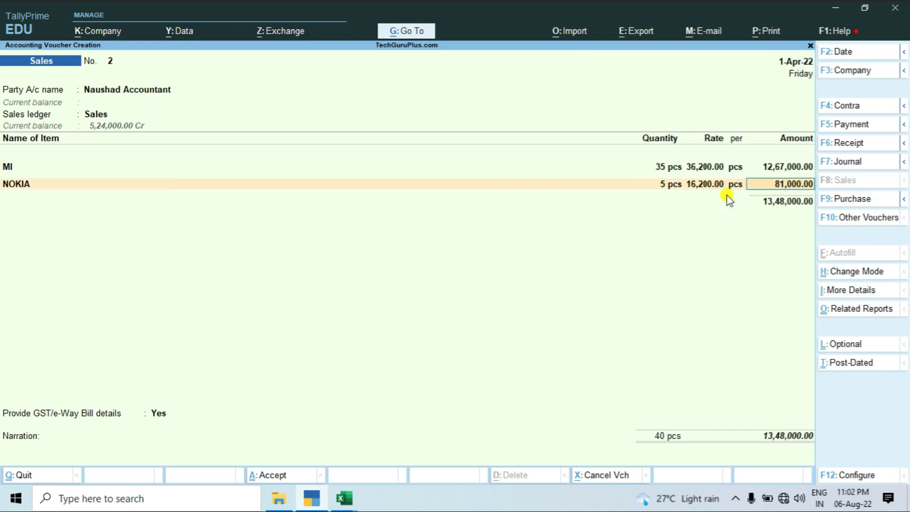
key("Return")
Add OPPO as the third item with quantity 42, then go to the Excel sheet.
key("Down")
key("Down")
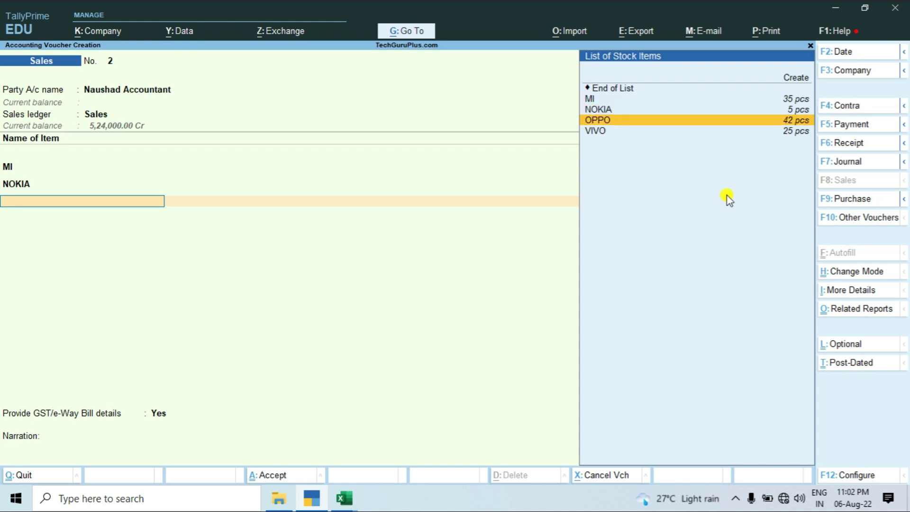
key("Return")
type("42")
key("Return")
key("alt+Tab")
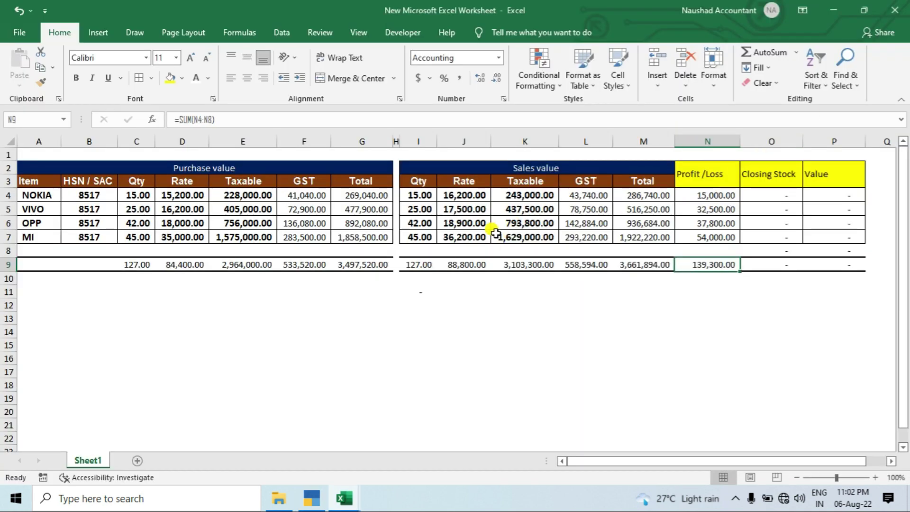
Copy OPPO's sales rate from cell J6 and paste it as the 18,900.00 rate.
left_click(478, 225)
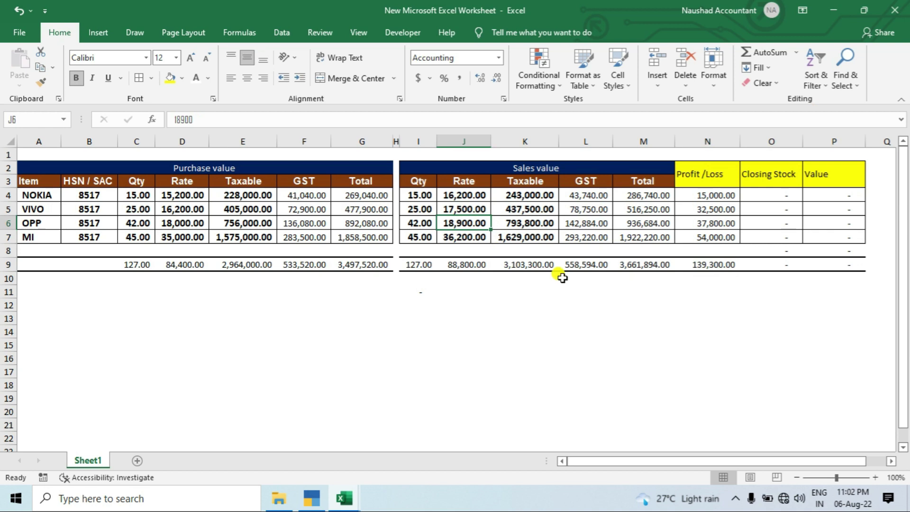
key("ctrl+c")
key("alt+Tab")
key("ctrl+alt+v")
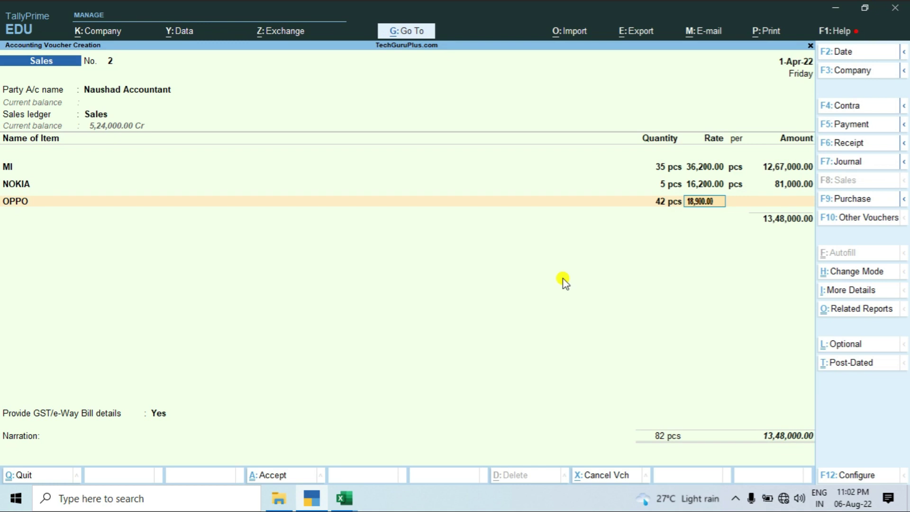
key("Return")
key("Return")
key("Return")
key("alt+Tab")
key("alt+Tab")
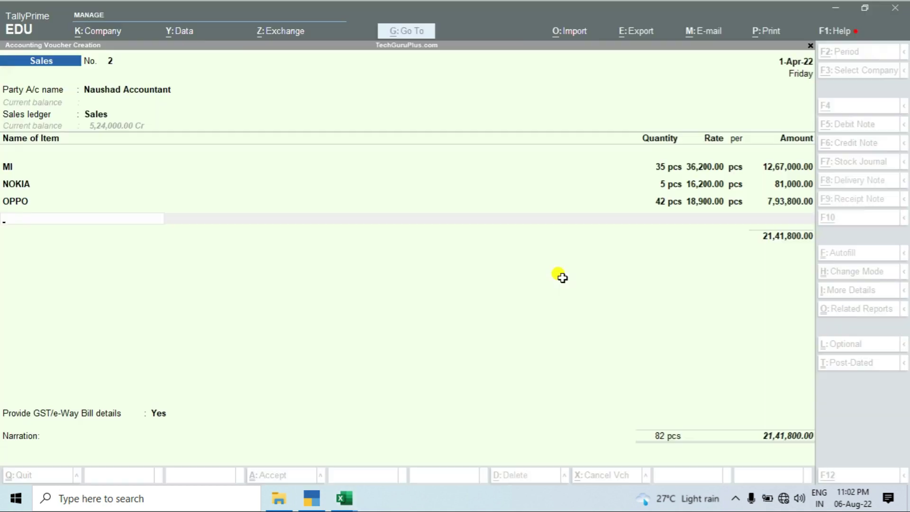
Add VIVO as the next stock item with quantity 25.
key("Down")
key("Down")
key("Down")
key("Down")
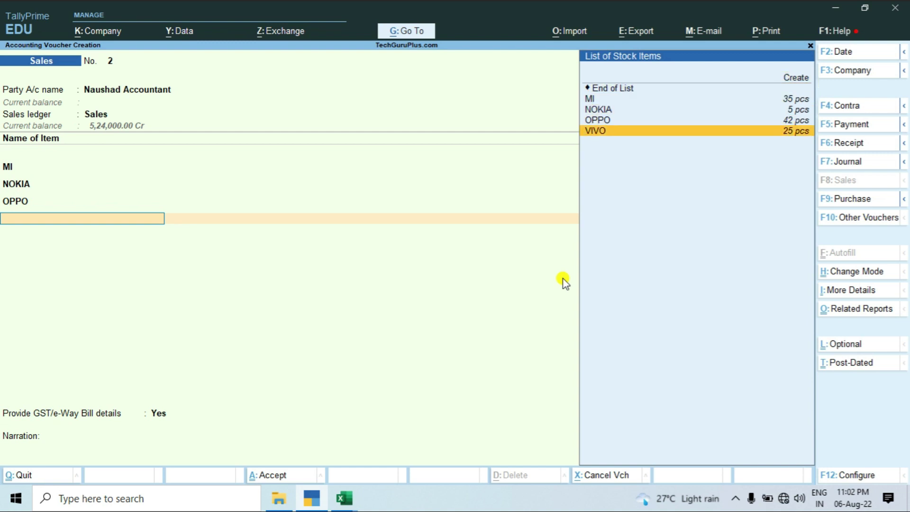
key("Return")
type("25 pcs")
key("Return")
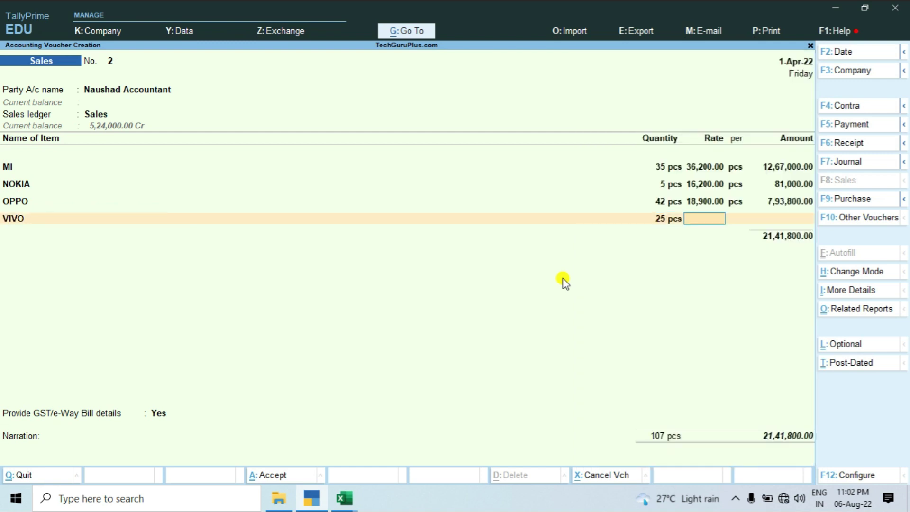
Copy VIVO's rate from cell J5 and enter it as 17,500.00 on the voucher.
key("alt+Tab")
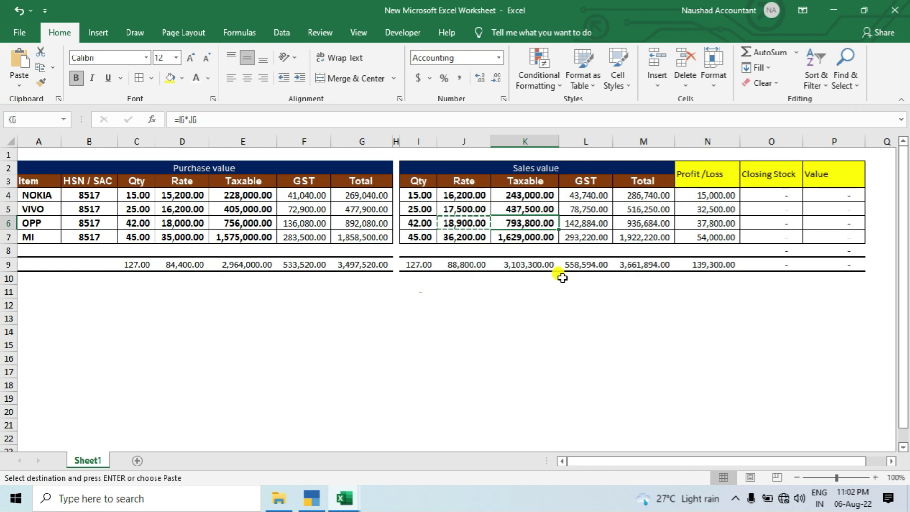
key("Down")
key("Up")
key("Up")
key("Up")
key("Down")
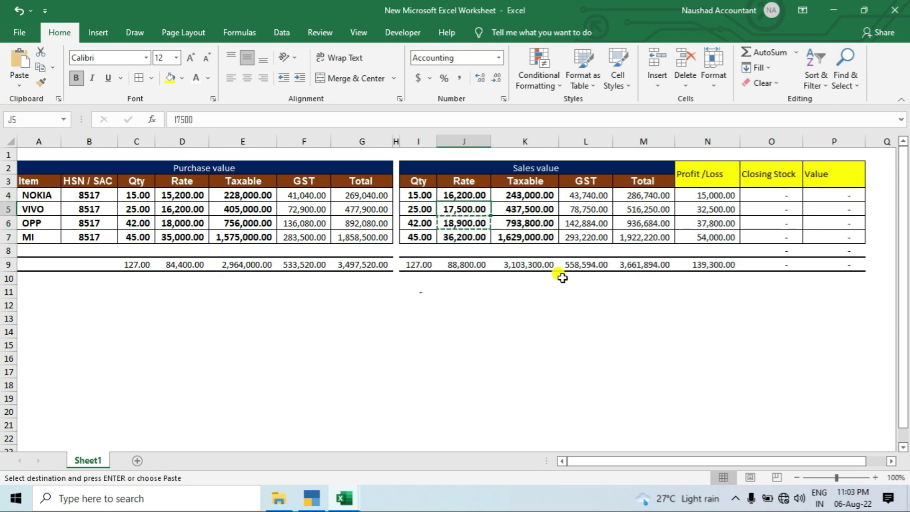
key("Right")
key("Left")
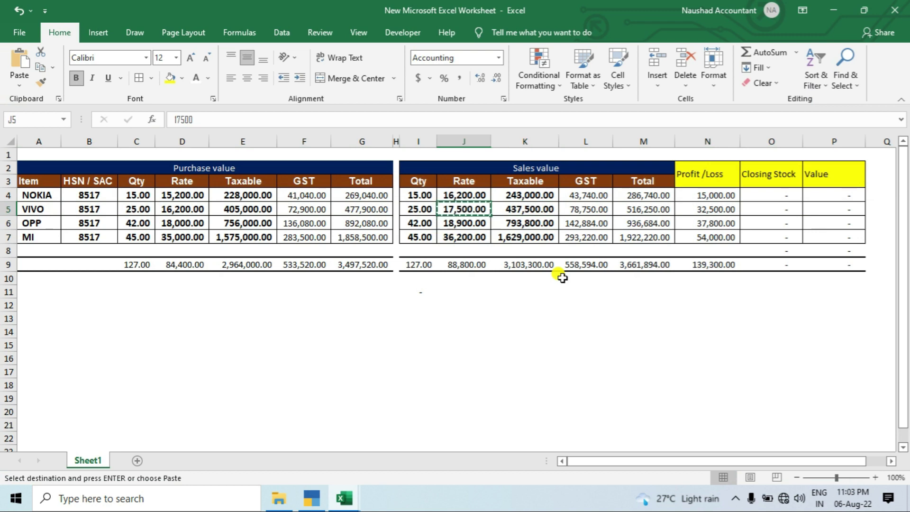
key("ctrl+c")
key("alt+Tab")
key("ctrl+alt+v")
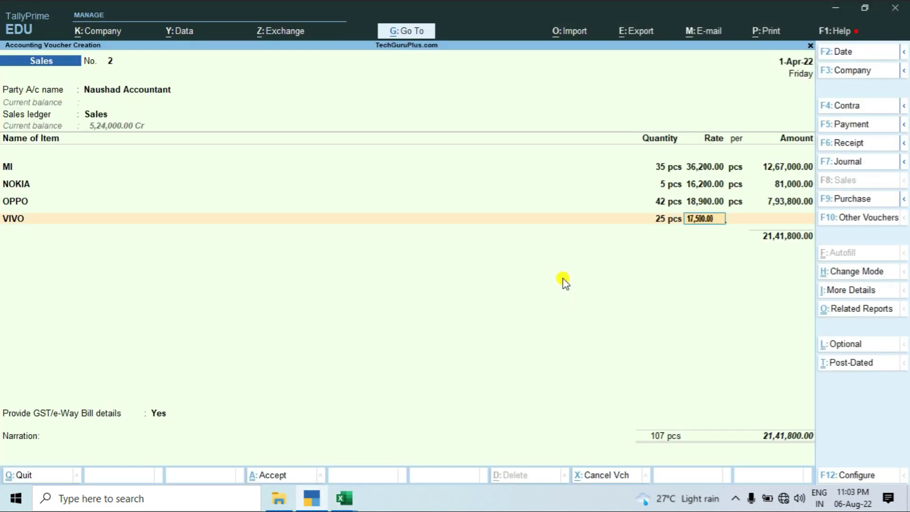
key("Return")
key("Return")
key("alt+Tab")
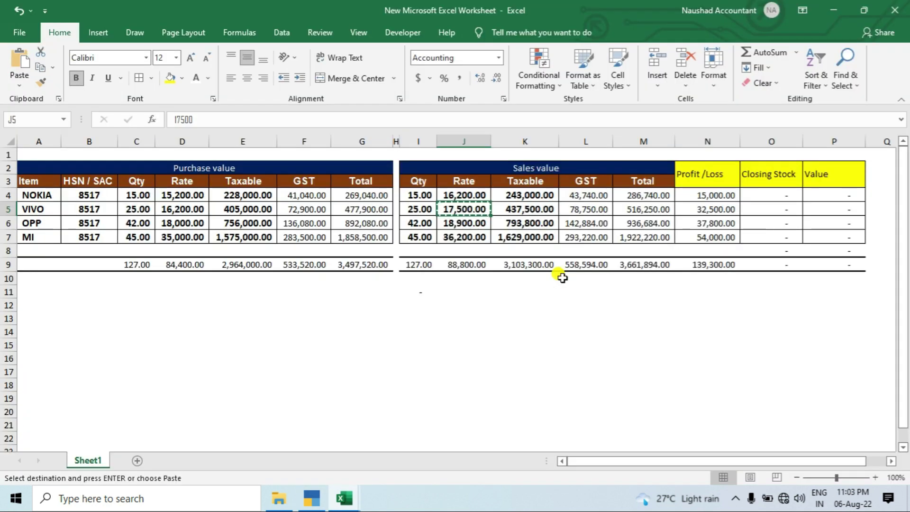
left_click(622, 306)
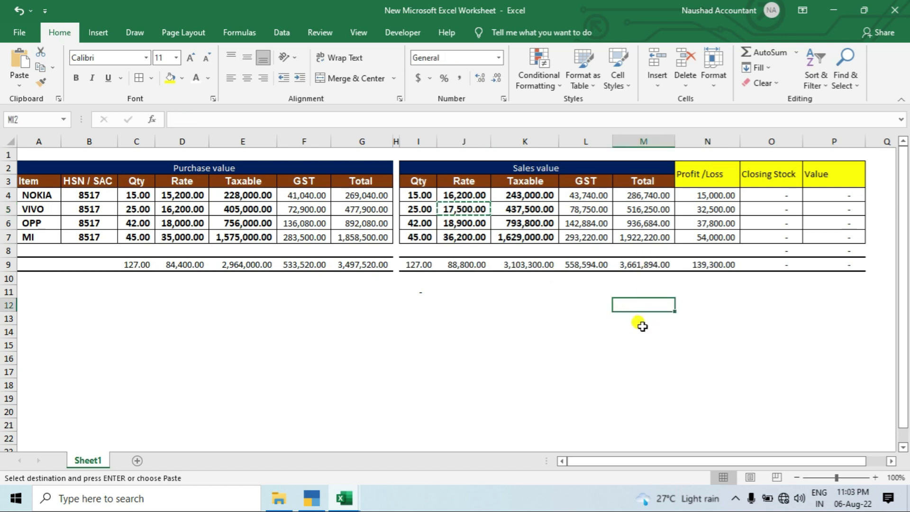
key("alt+Tab")
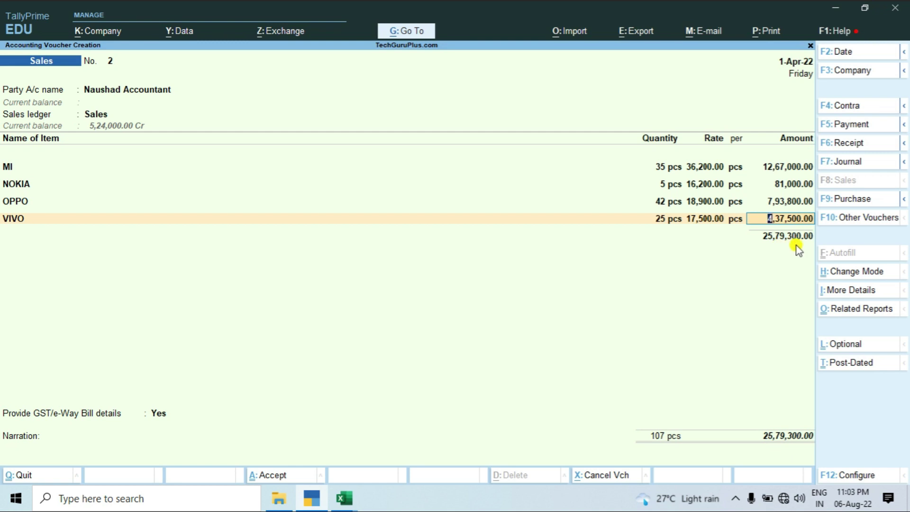
key("Return")
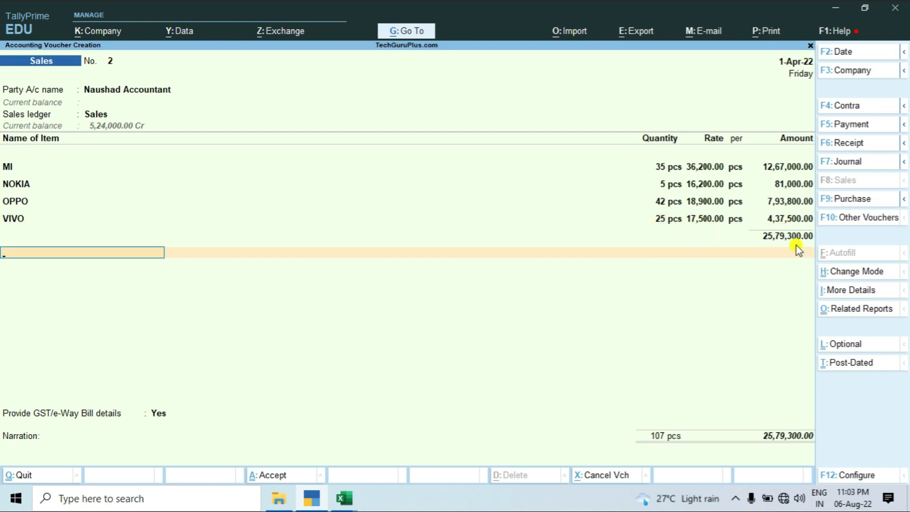
Add CGST and SGST of 2,32,137.00 each, save the voucher, and decline the e-Way Bill.
key("Down")
key("Return")
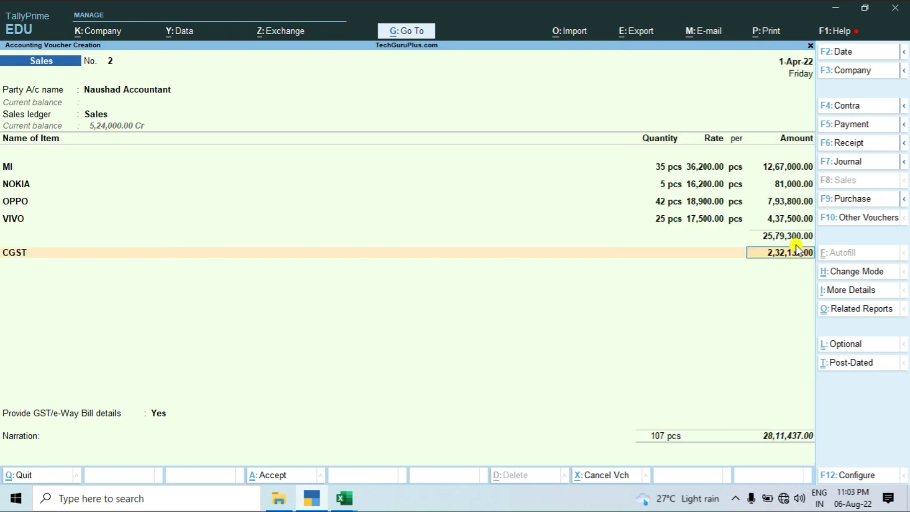
key("Return")
key("Down")
key("Down")
key("Down")
key("Return")
key("ctrl")
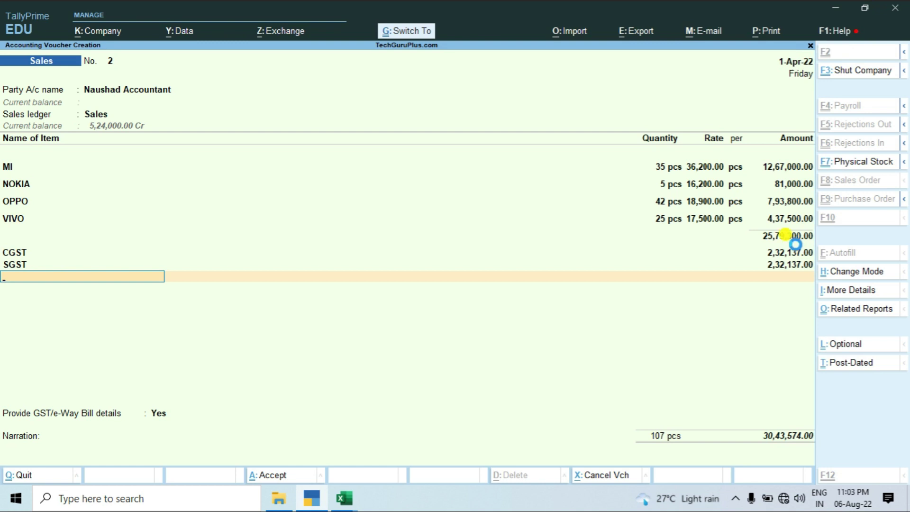
key("ctrl+a")
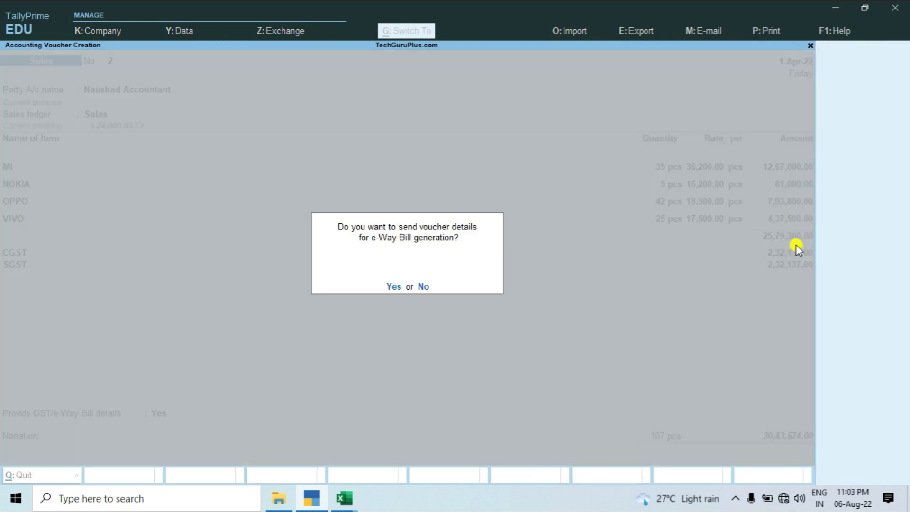
key("n")
key("Escape")
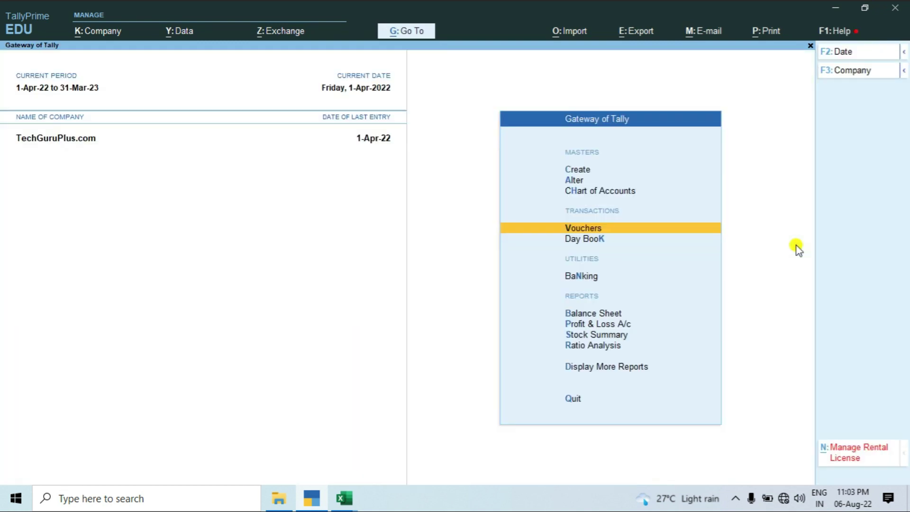
key("Down")
key("Down")
key("Down")
key("Down")
key("Down")
key("Return")
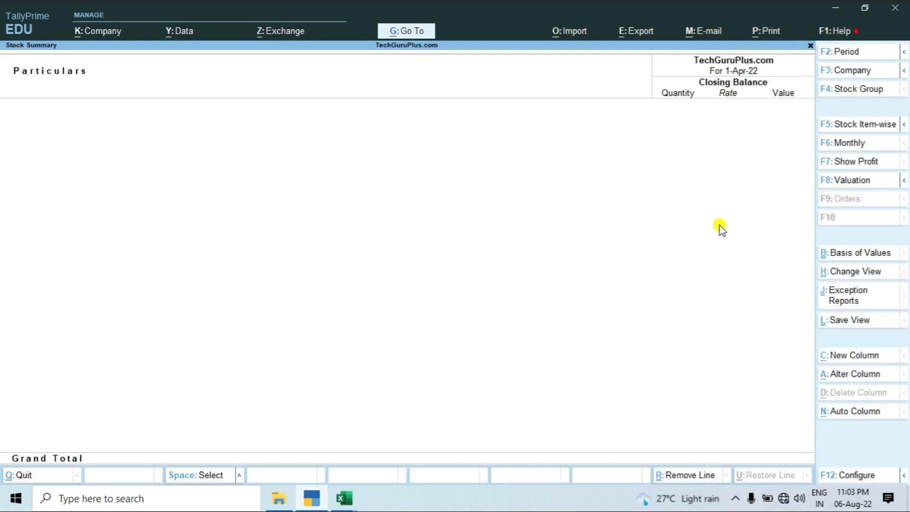
key("Escape")
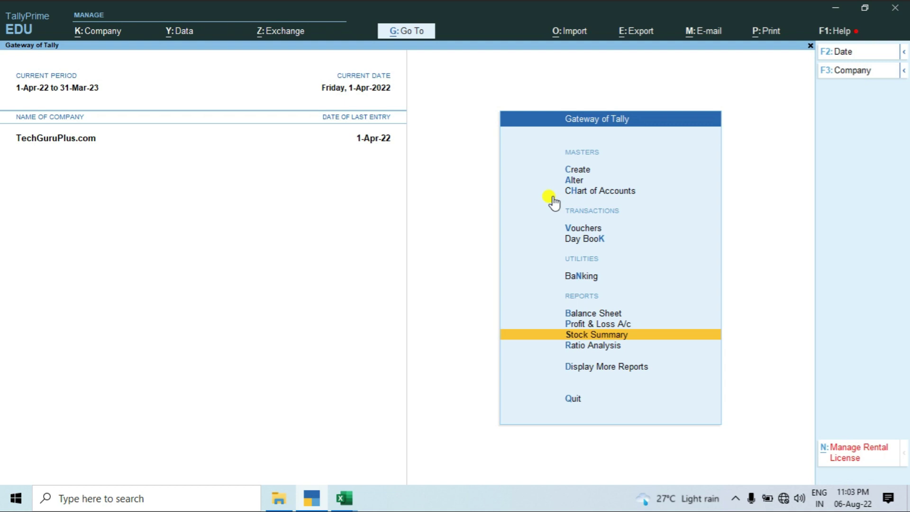
key("Up")
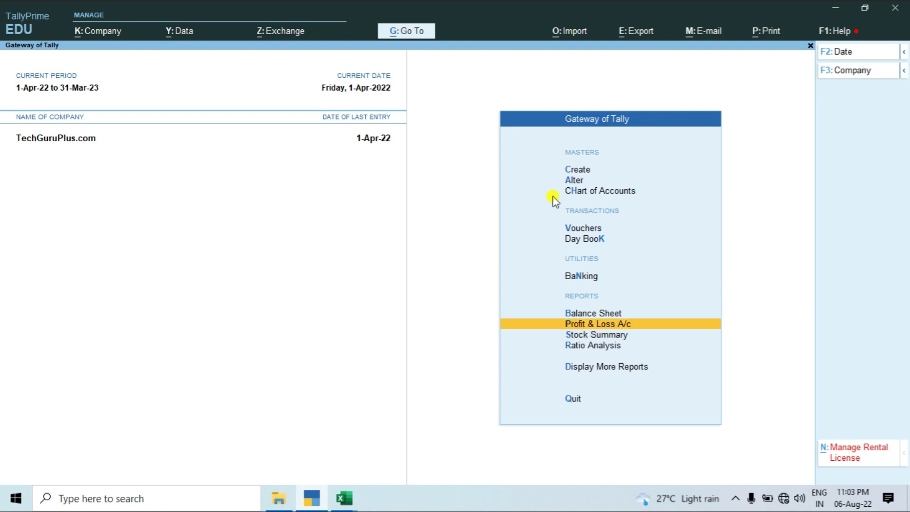
key("Return")
key("alt+Tab")
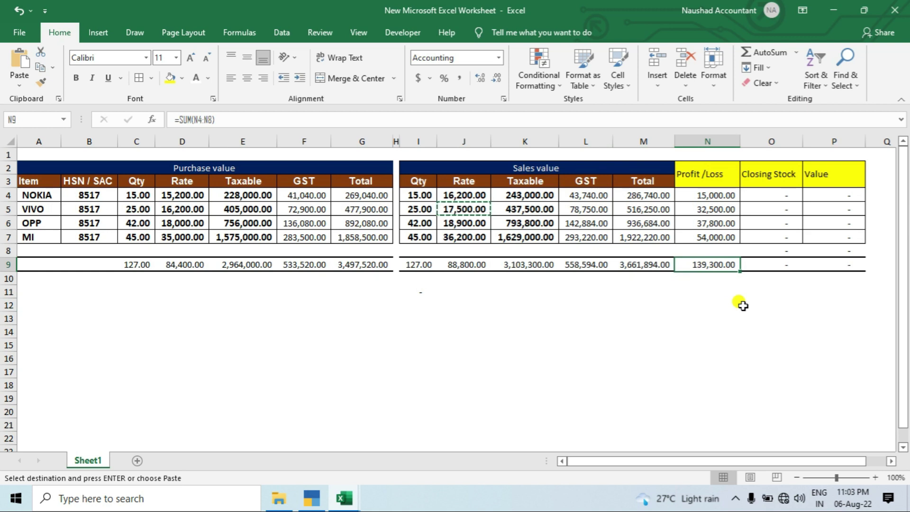
key("alt+Tab")
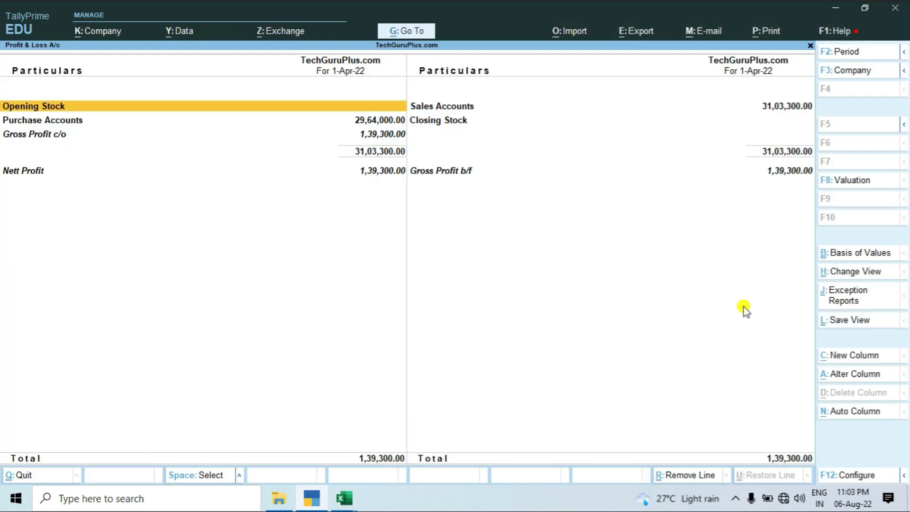
key("alt+F5")
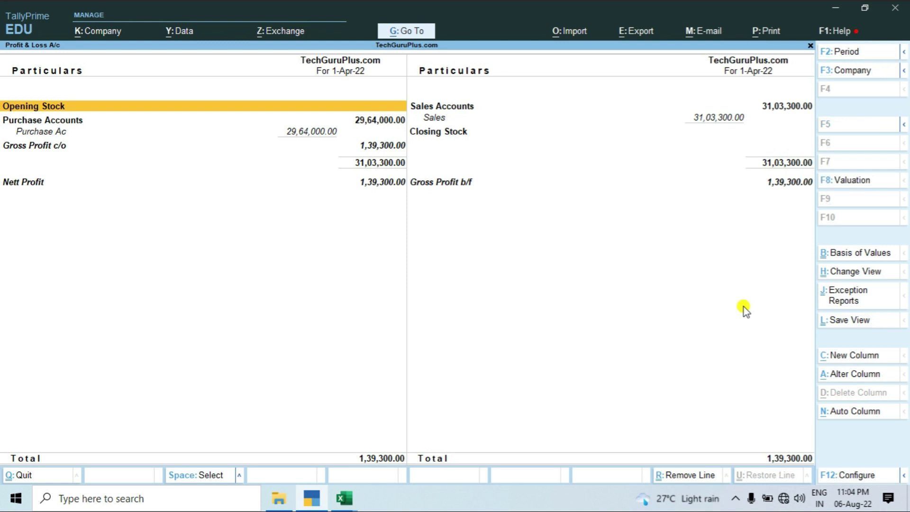
key("Escape")
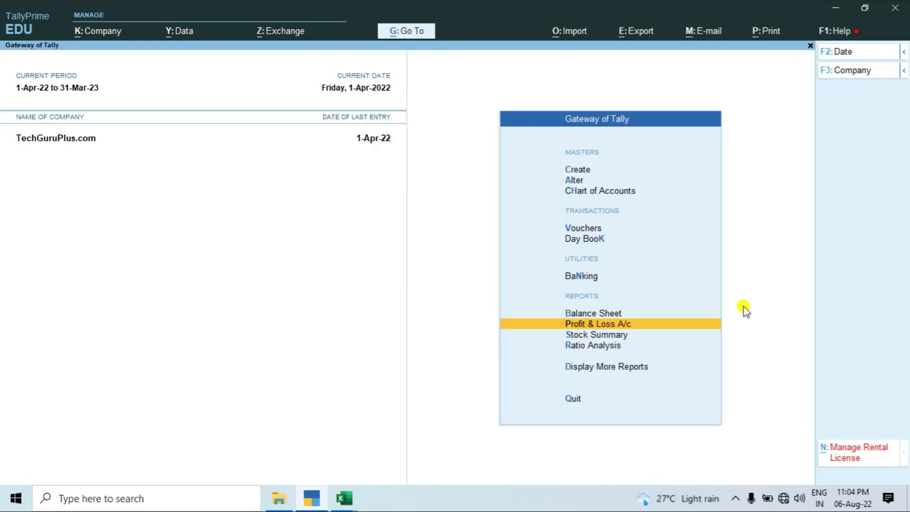
key("Down")
key("Up")
key("Up")
key("Down")
key("Down")
key("Down")
key("Down")
Go from Gateway of Tally through Display More Reports to the GST Reports menu.
key("Return")
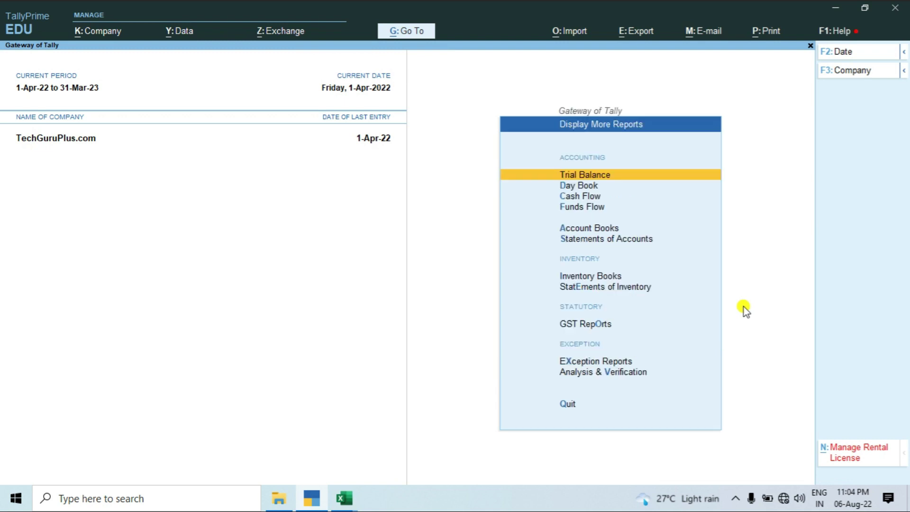
key("o")
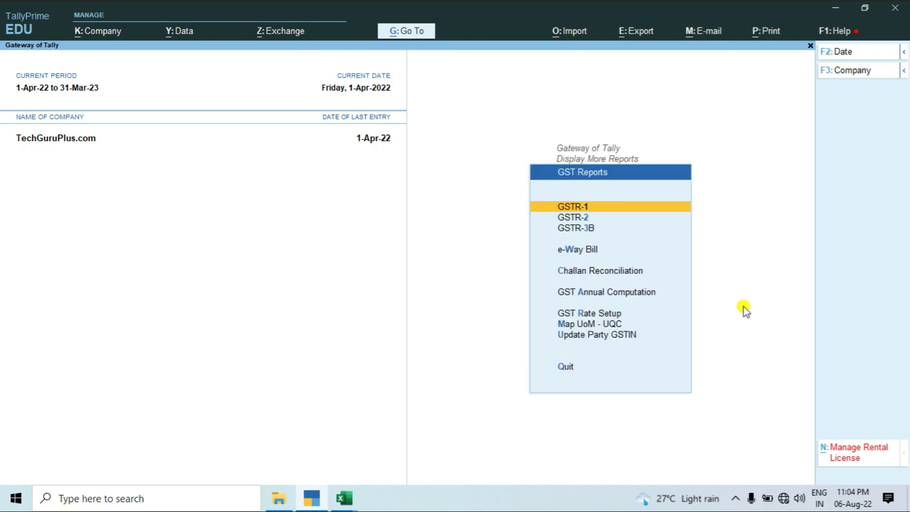
key("Escape")
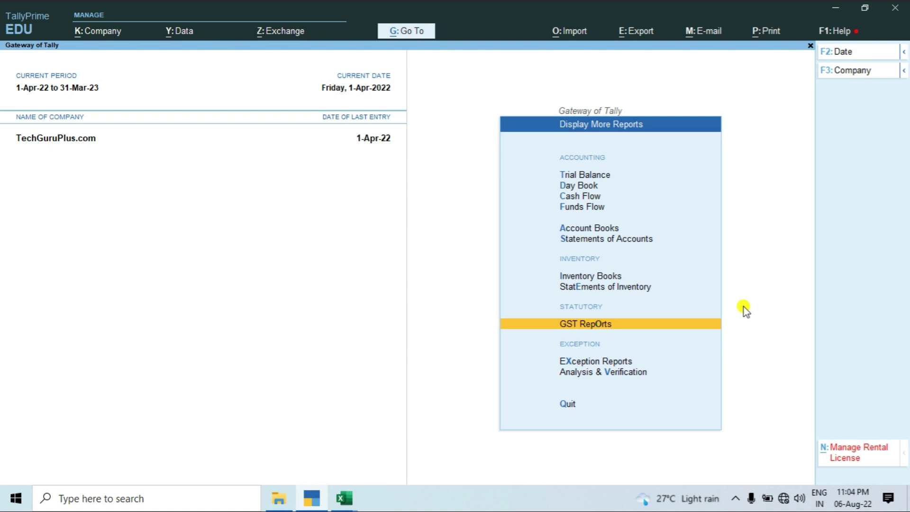
key("Up")
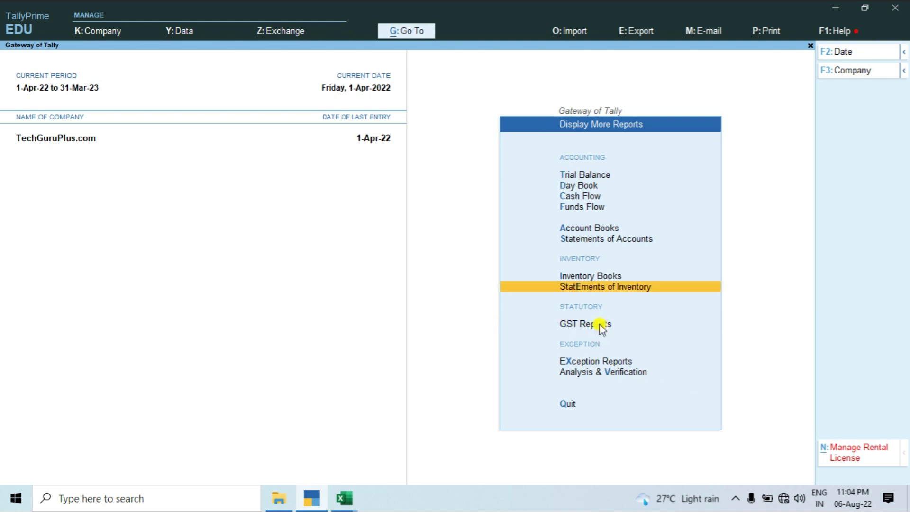
left_click(600, 324)
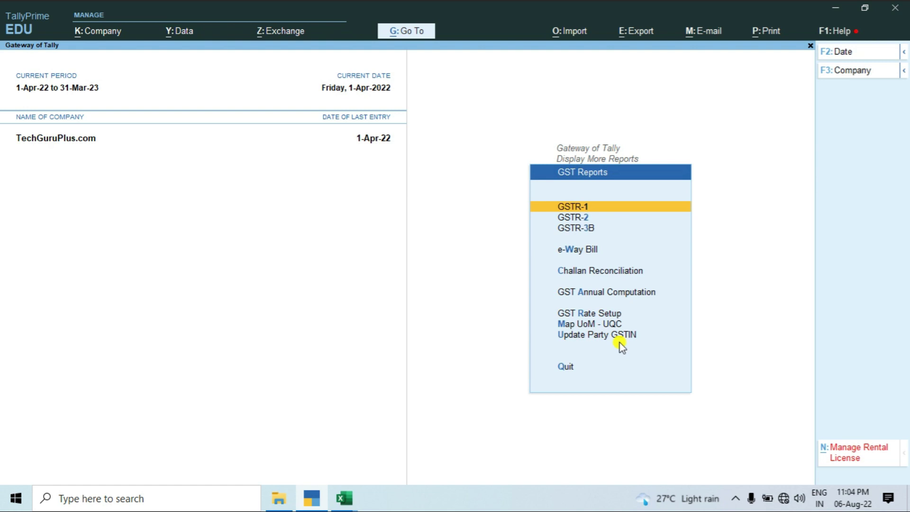
key("Escape")
key("Escape")
key("Escape")
key("Escape")
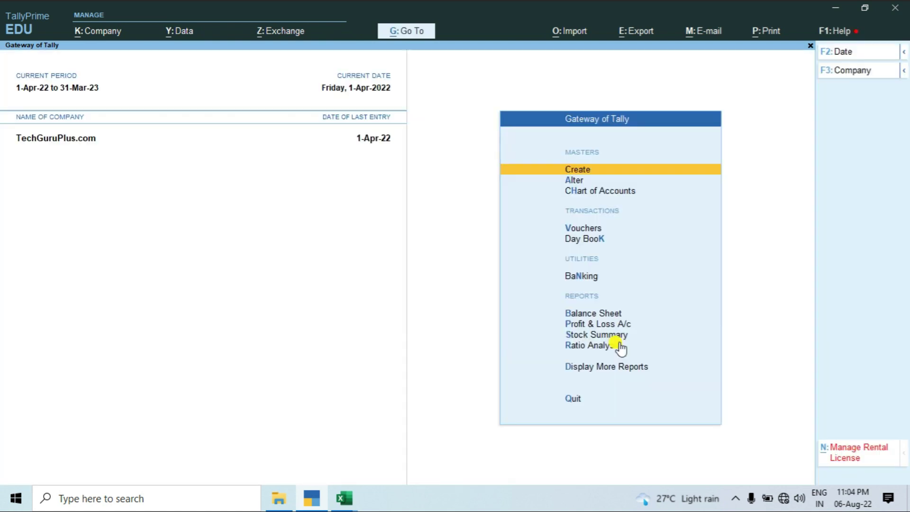
key("d")
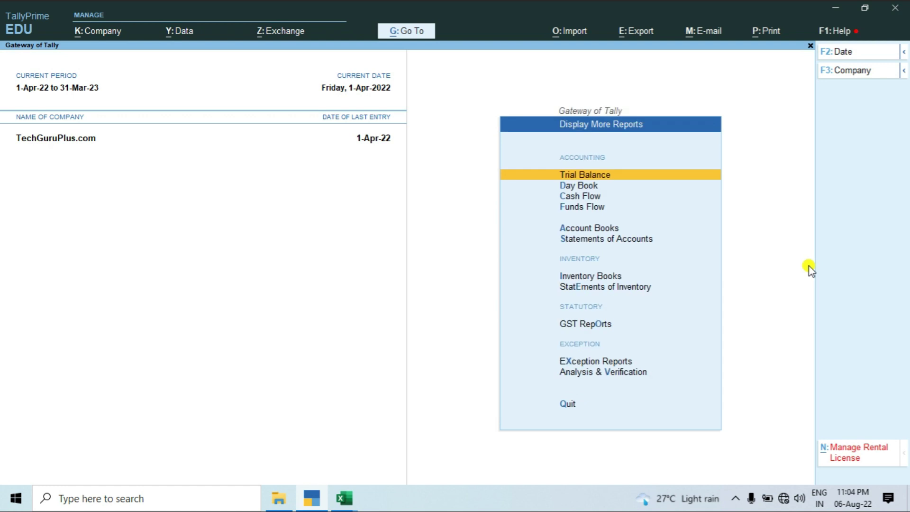
key("g")
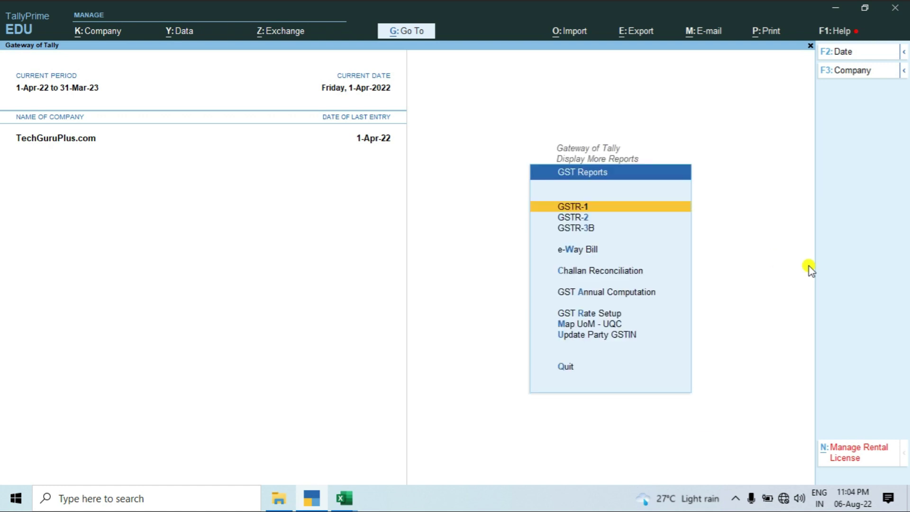
key("Escape")
key("Return")
key("Return")
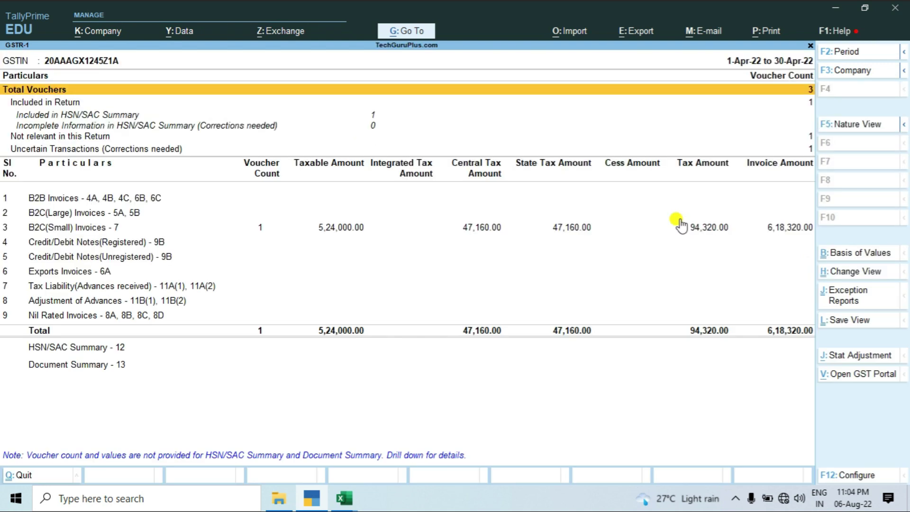
Inspect the uncertain transaction voucher's party GSTIN, then quit without changes back to GSTR-1.
key("Down")
key("Down")
key("Down")
key("Down")
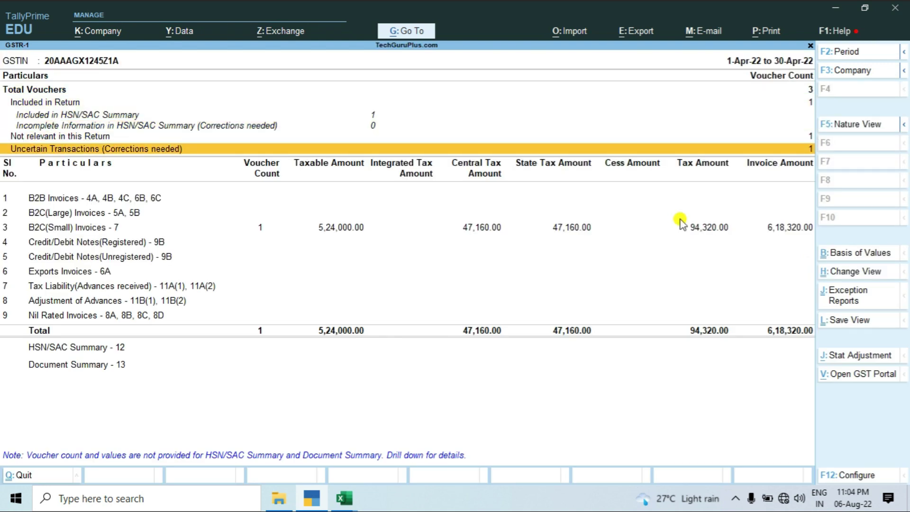
key("Return")
key("Return")
key("Return")
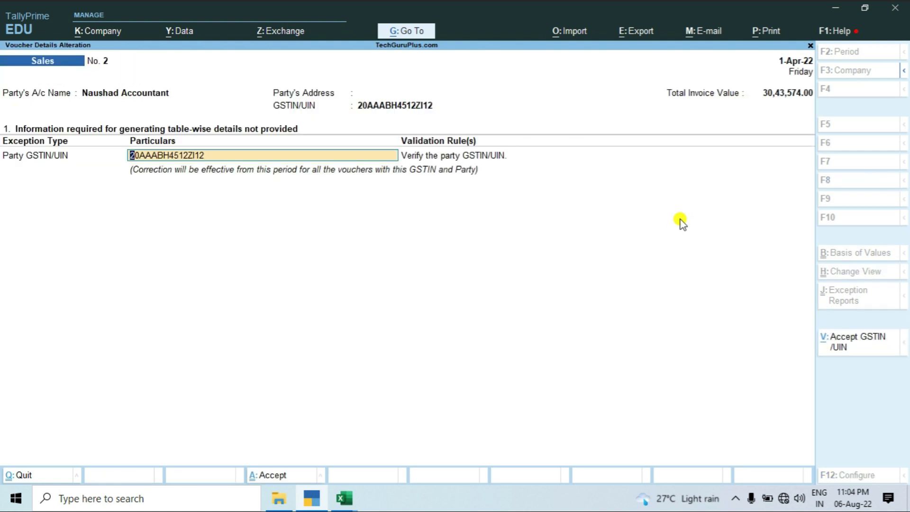
key("ctrl")
key("BackSpace")
key("Escape")
key("y")
key("Escape")
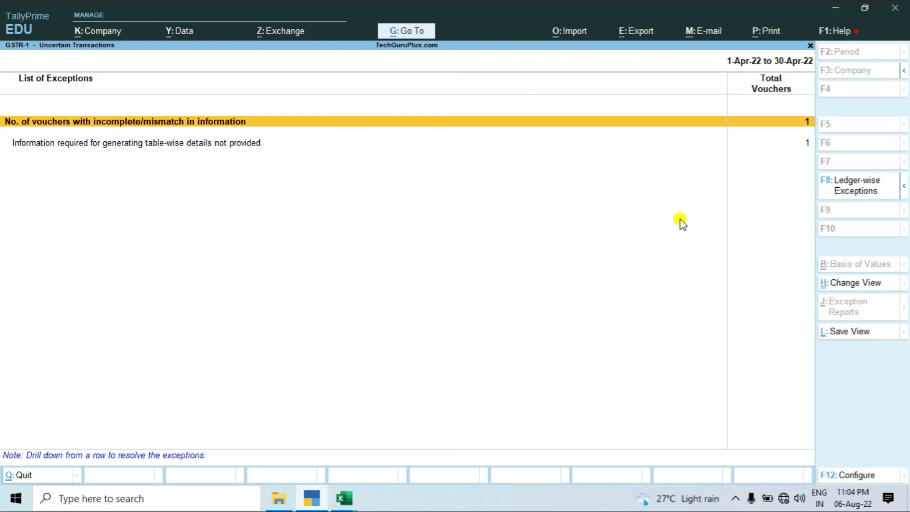
key("Escape")
Accept the voucher's party GSTIN, skipping validation, so it moves under B2B Invoices.
key("Down")
key("Down")
key("Down")
key("Down")
key("Down")
key("Down")
left_click(680, 227)
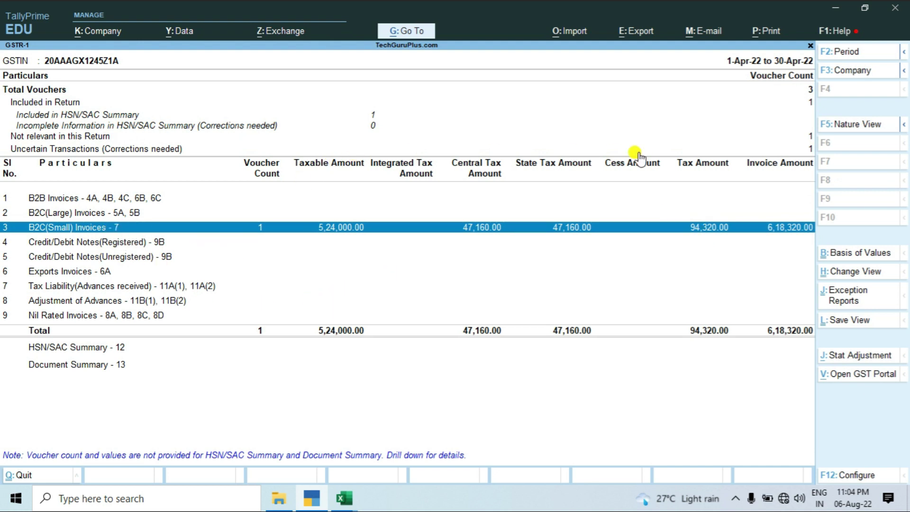
left_click(778, 148)
left_click(778, 151)
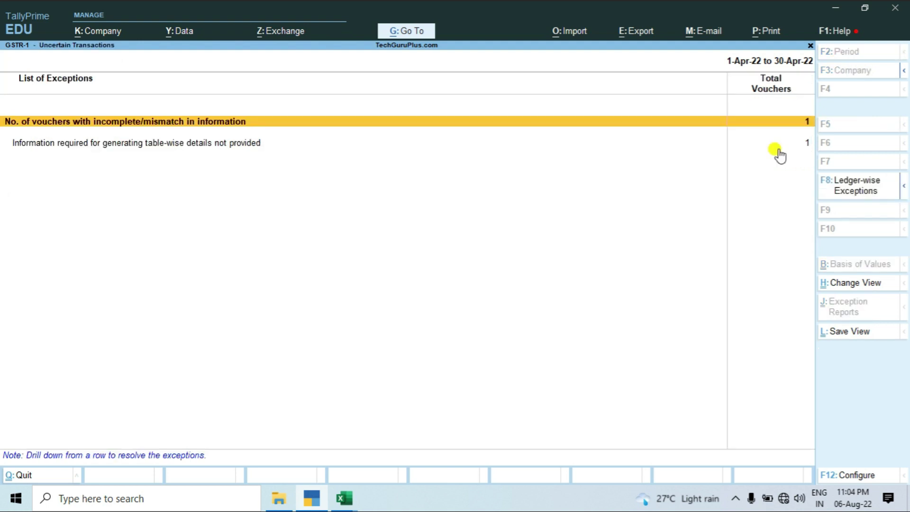
key("Return")
key("Return")
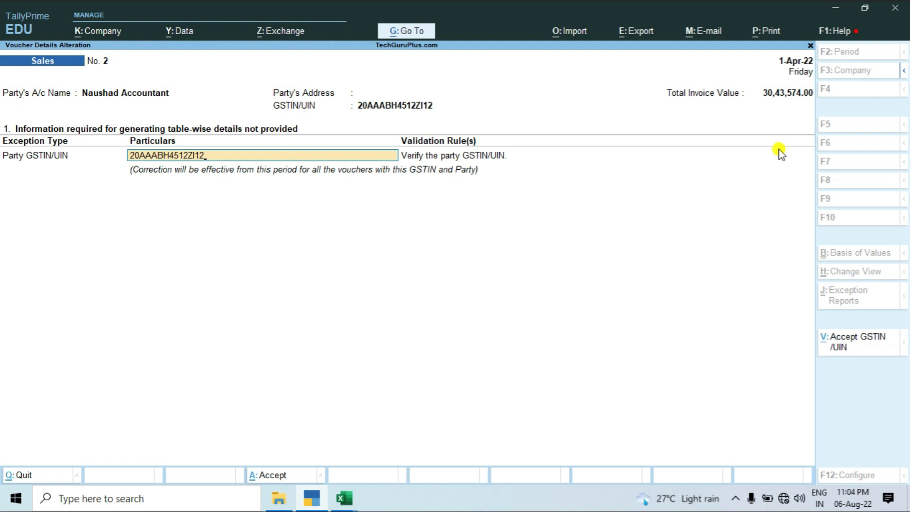
key("Return")
key("Return")
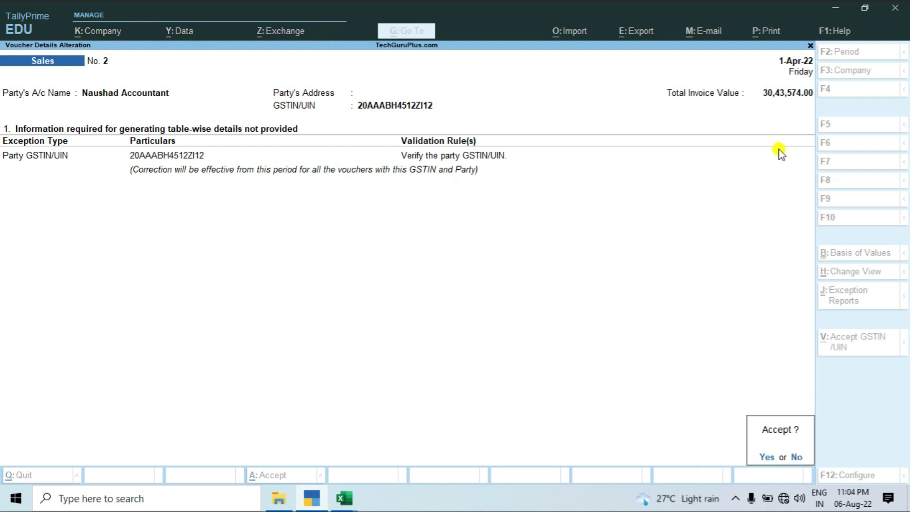
key("Escape")
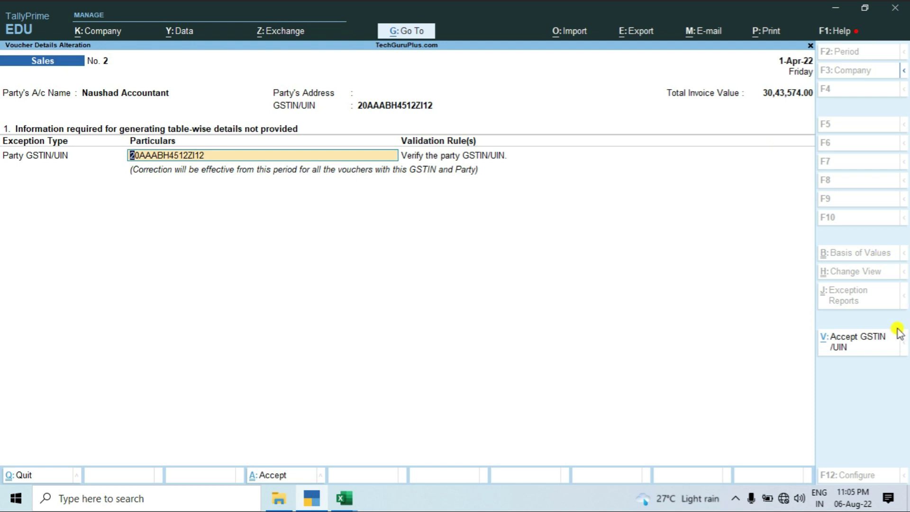
left_click(848, 343)
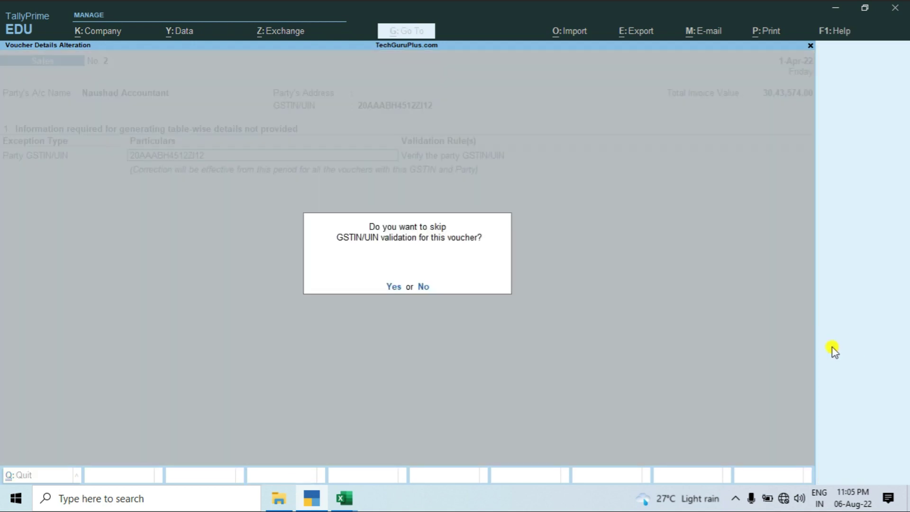
key("y")
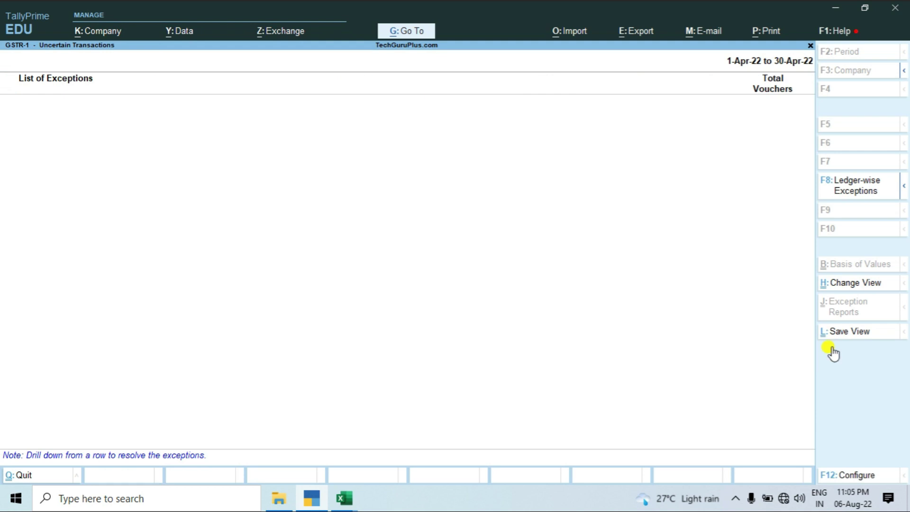
key("Escape")
key("Down")
key("Down")
key("Down")
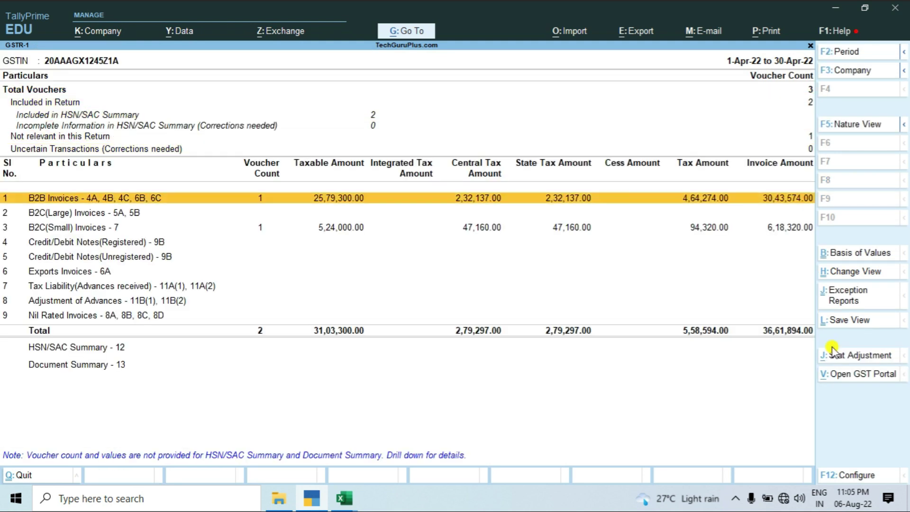
key("Return")
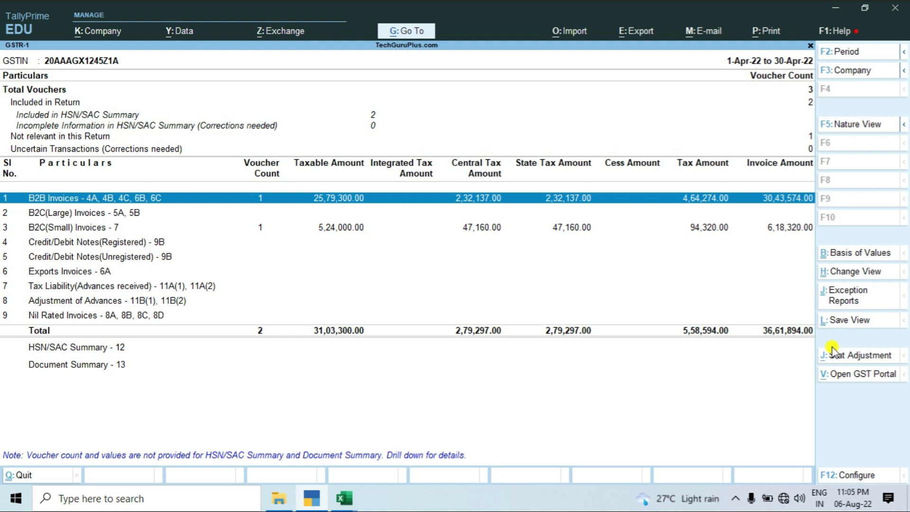
key("alt+Tab")
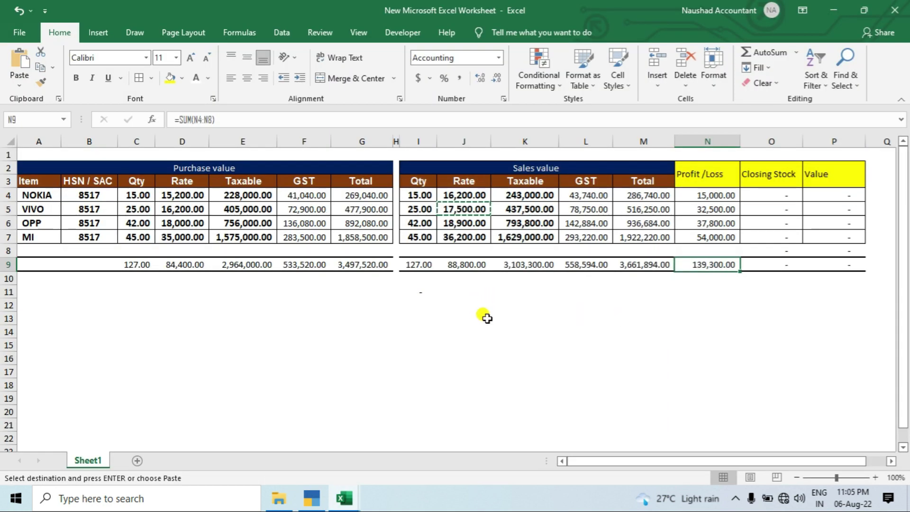
key("alt+Tab")
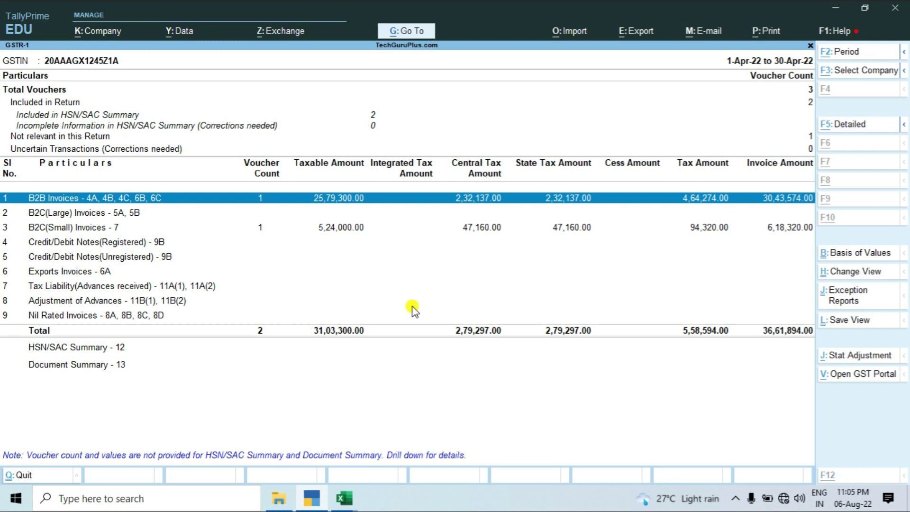
key("alt+g")
key("Escape")
key("alt+g")
type("Sal")
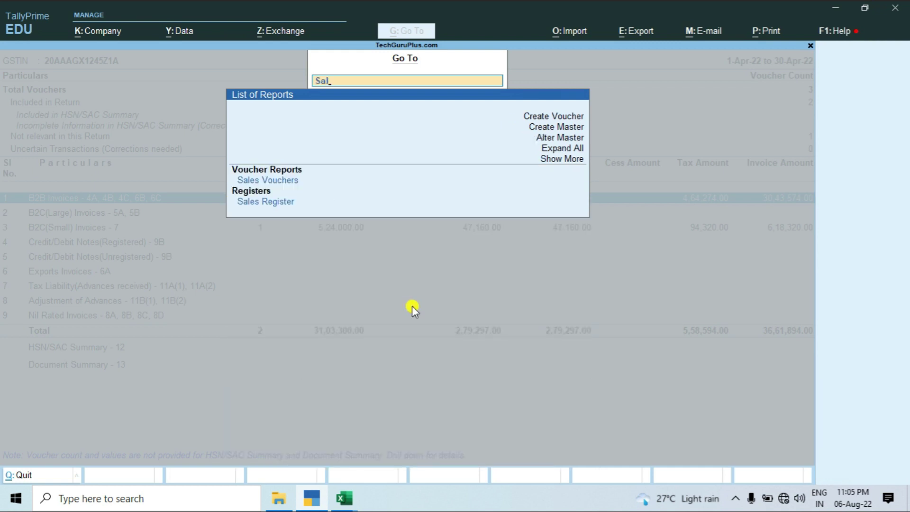
key("Down")
key("Return")
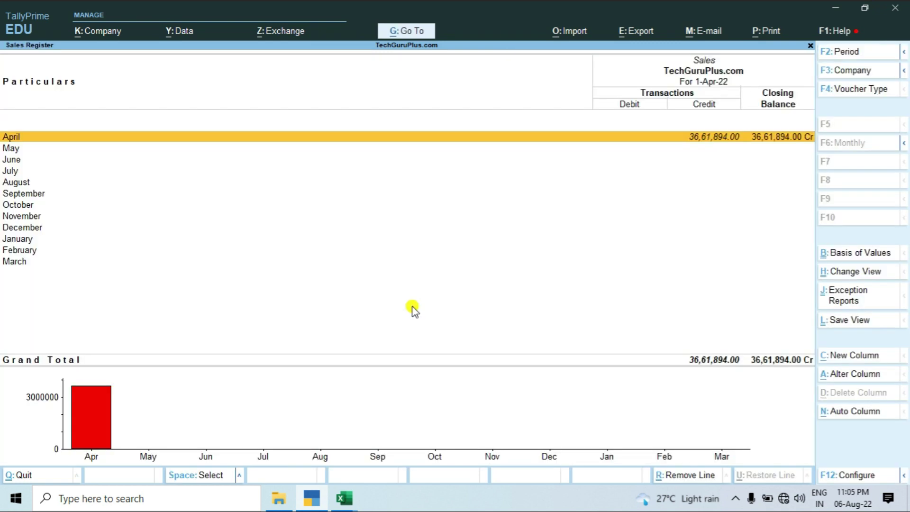
key("Return")
key("Down")
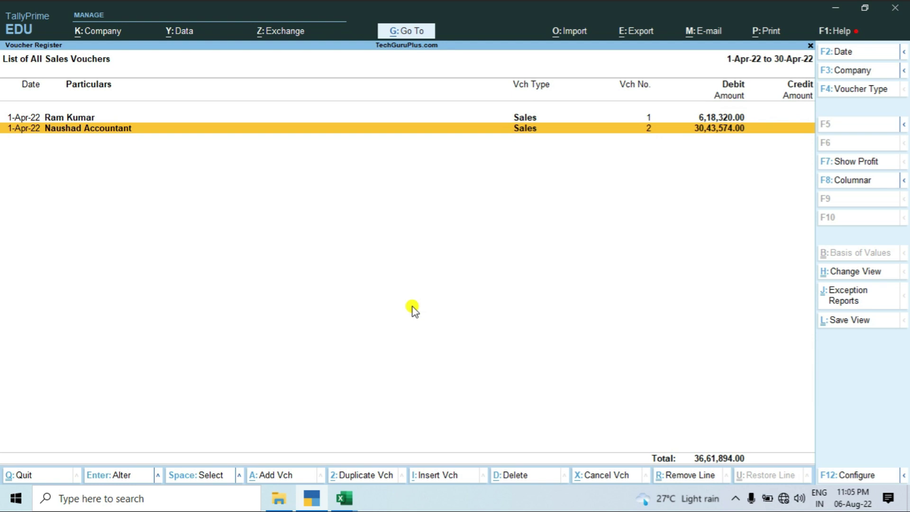
key("Return")
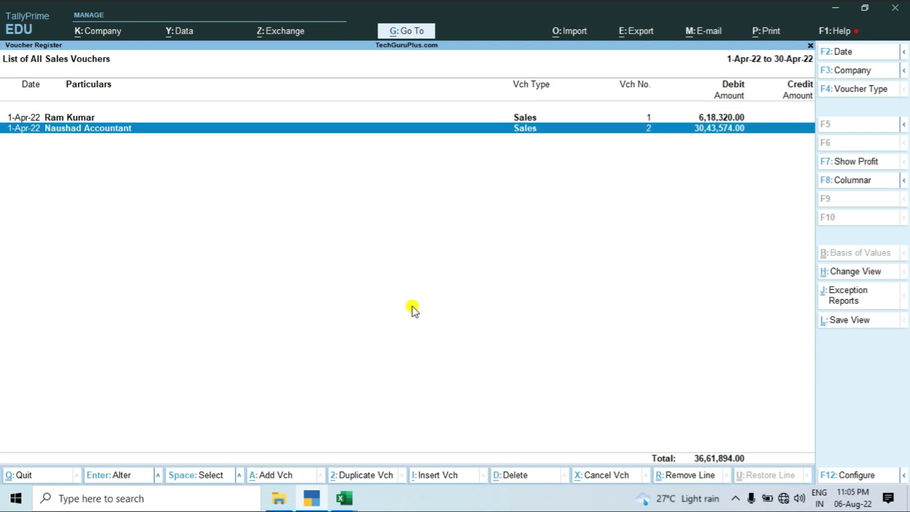
key("Return")
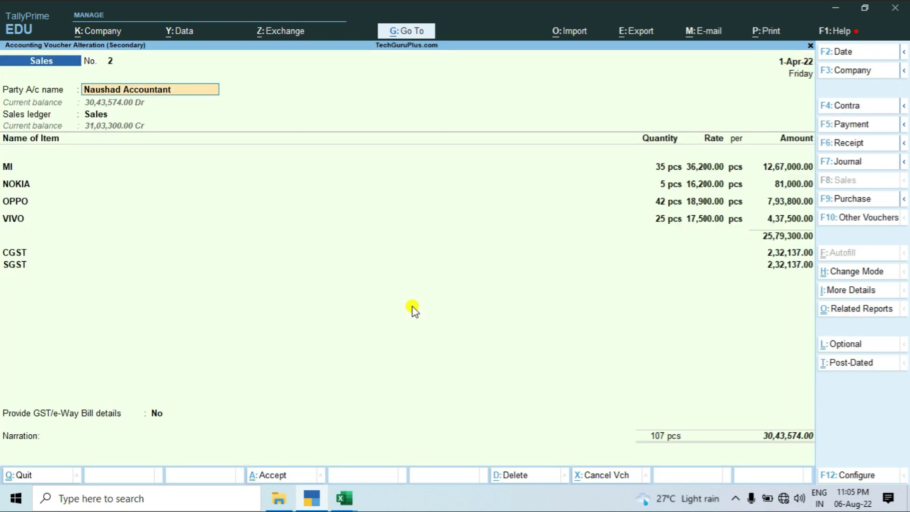
key("Return")
key("Return")
key("Return")
key("ctrl+a")
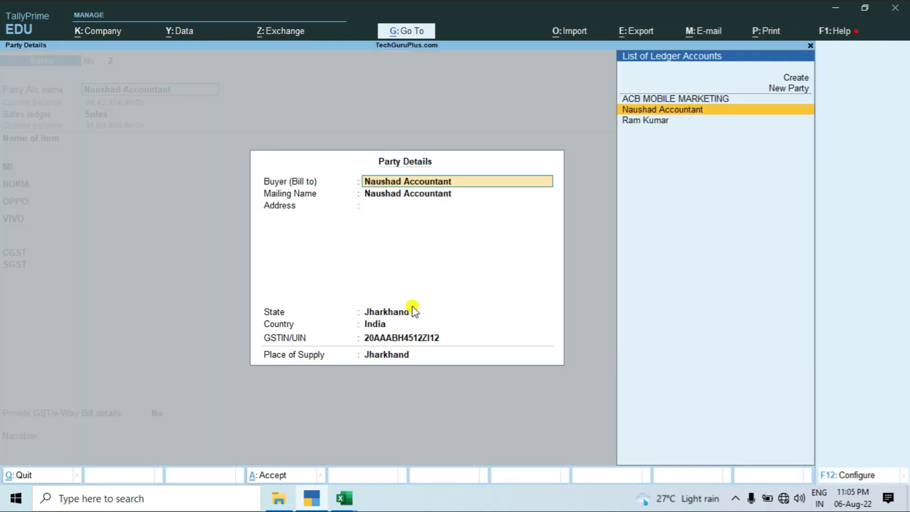
left_click(412, 338)
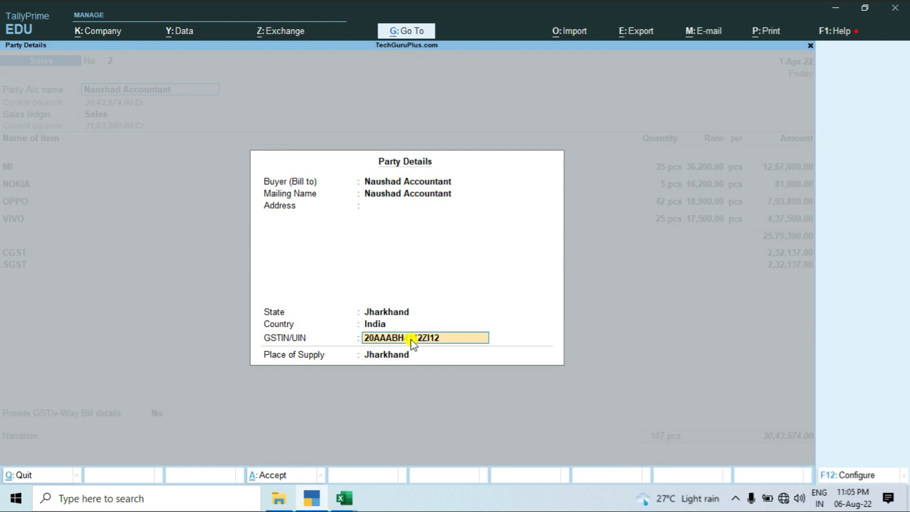
key("alt+Tab")
key("alt+Tab")
key("BackSpace")
key("Escape")
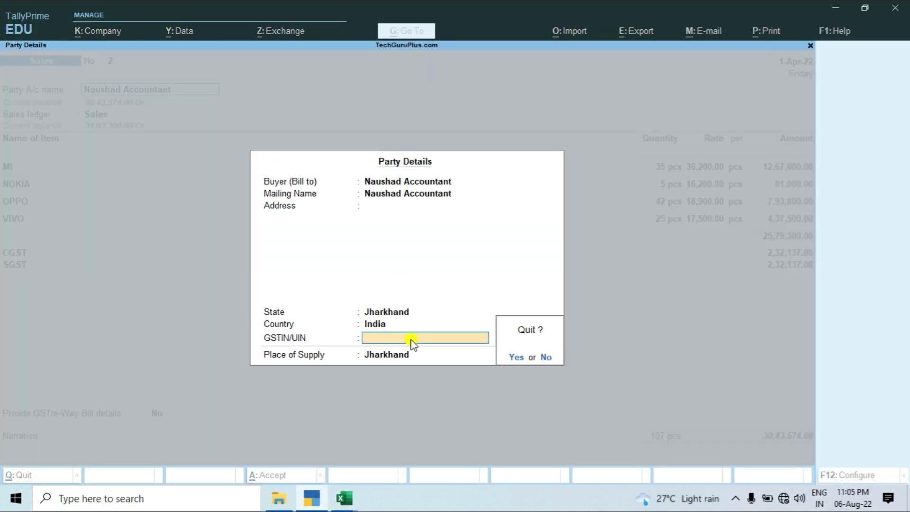
key("Return")
key("BackSpace")
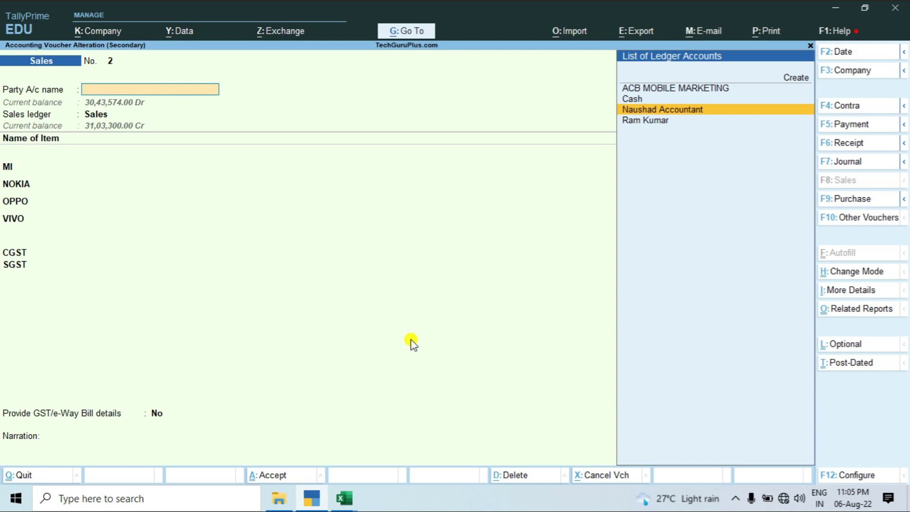
key("Escape")
key("Return")
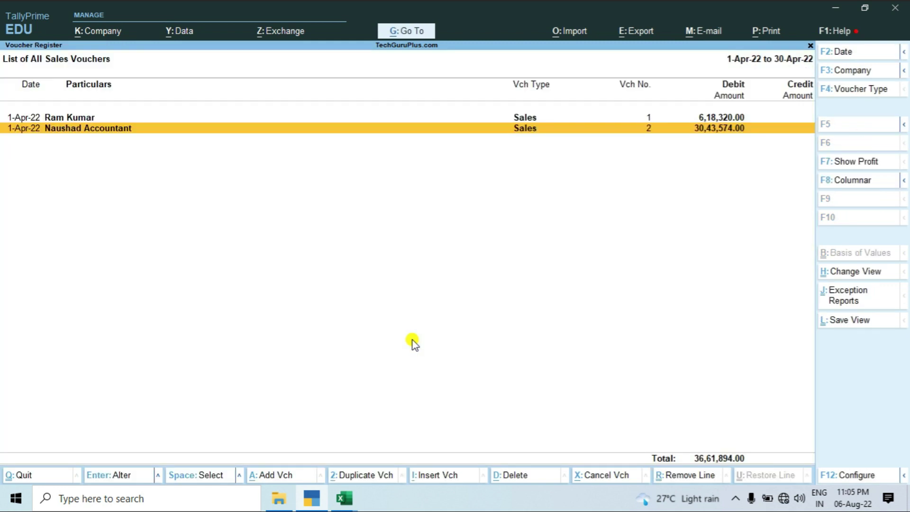
key("Escape")
key("Escape")
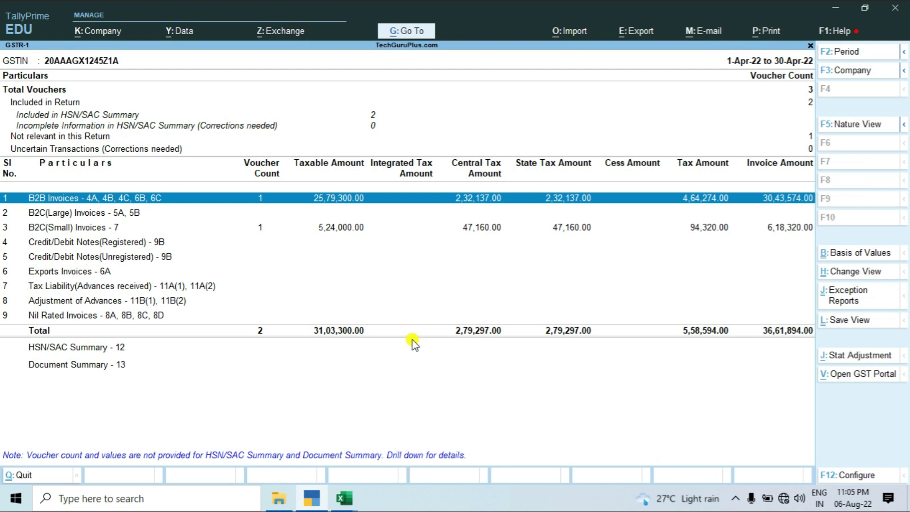
key("Return")
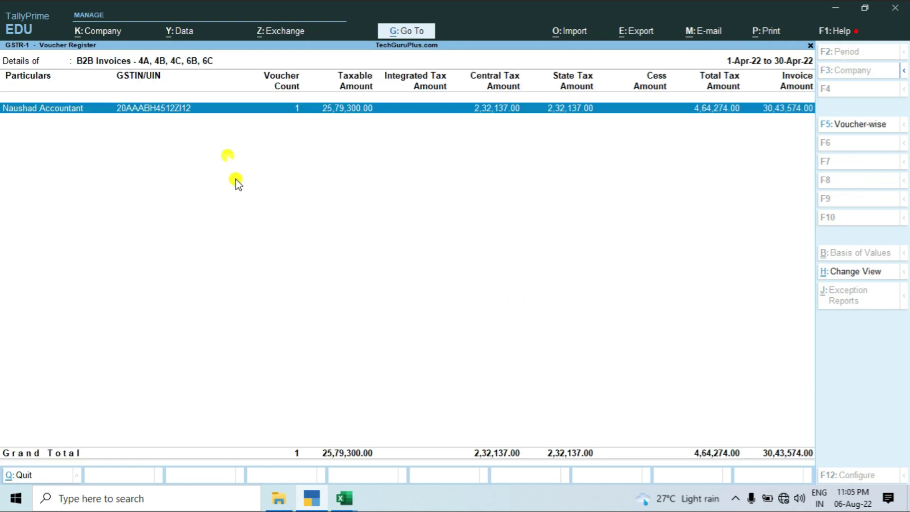
key("Return")
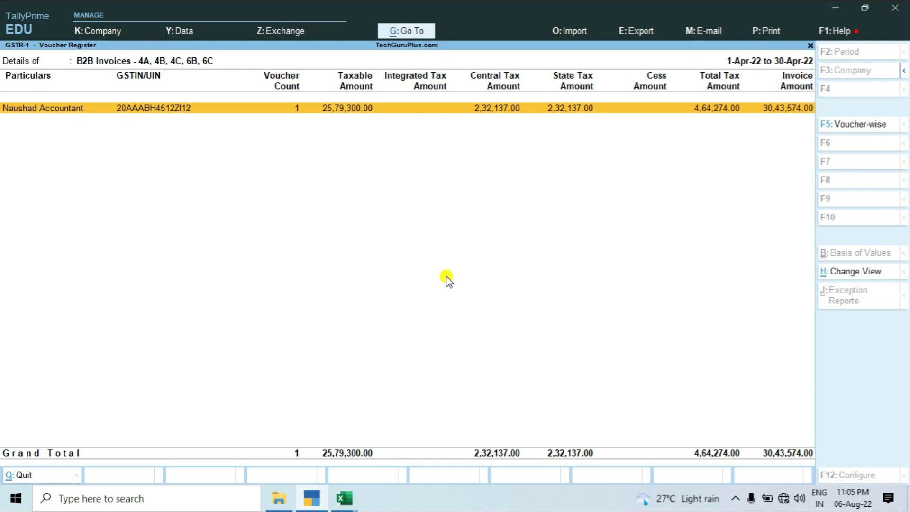
key("Escape")
key("Down")
key("Down")
key("Return")
key("Escape")
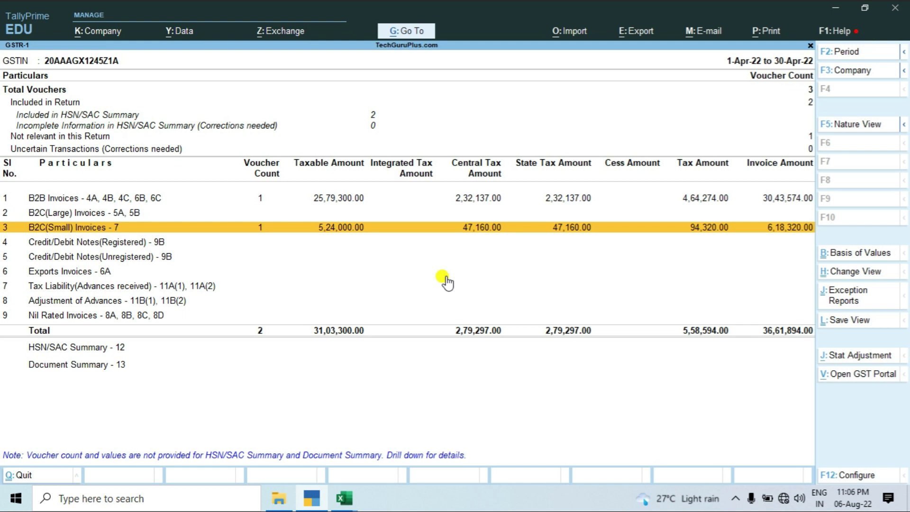
key("Down")
key("Down")
key("Down")
key("Down")
key("Down")
key("Down")
key("Up")
key("Up")
key("Up")
key("Up")
key("Up")
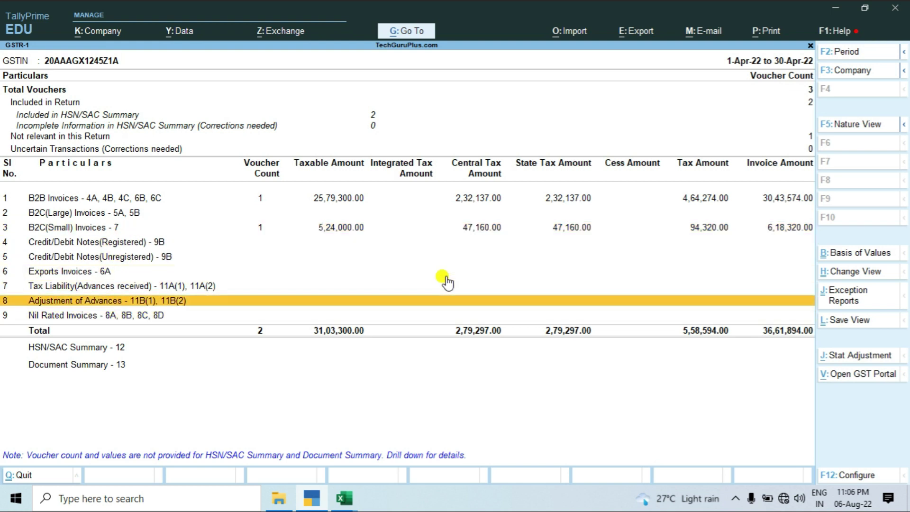
key("Up")
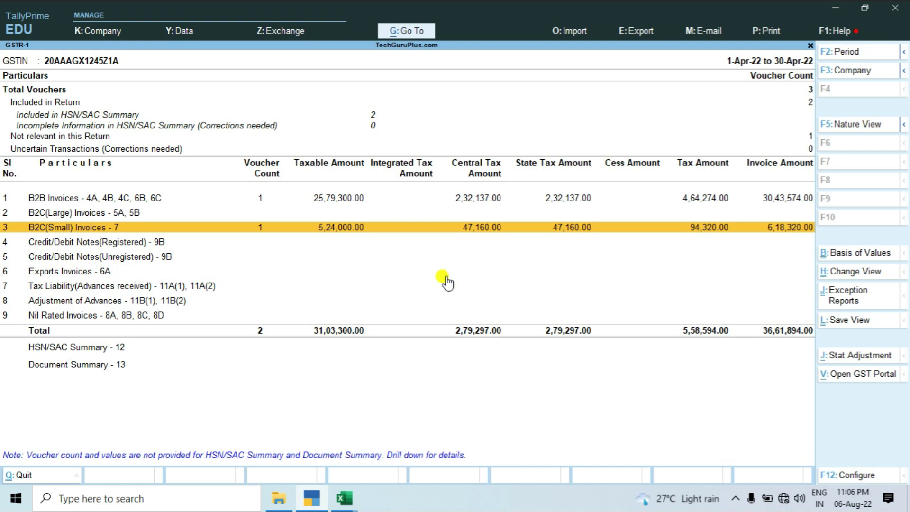